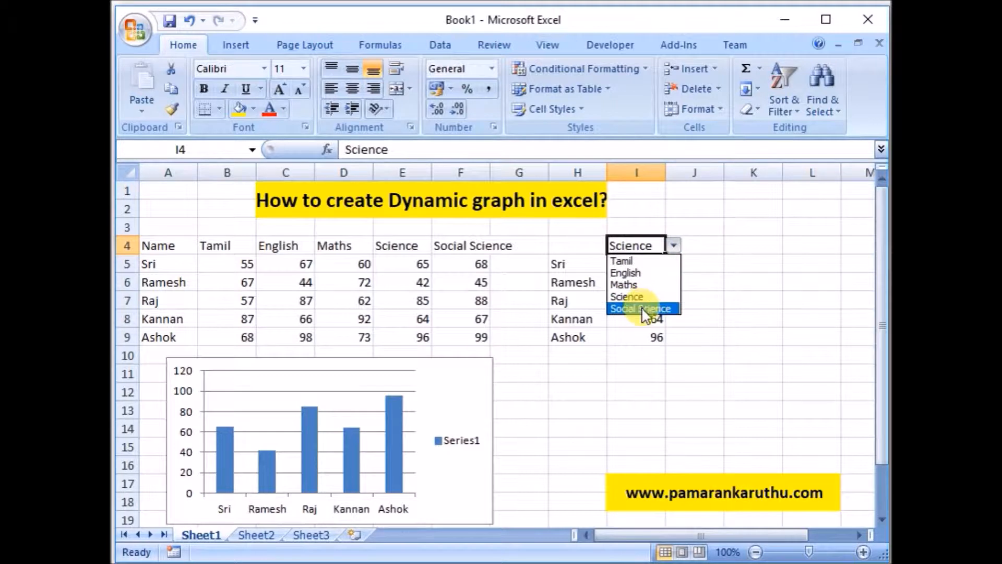
# Switch the subject dropdown in I4 to English.
pyautogui.click(676, 248)
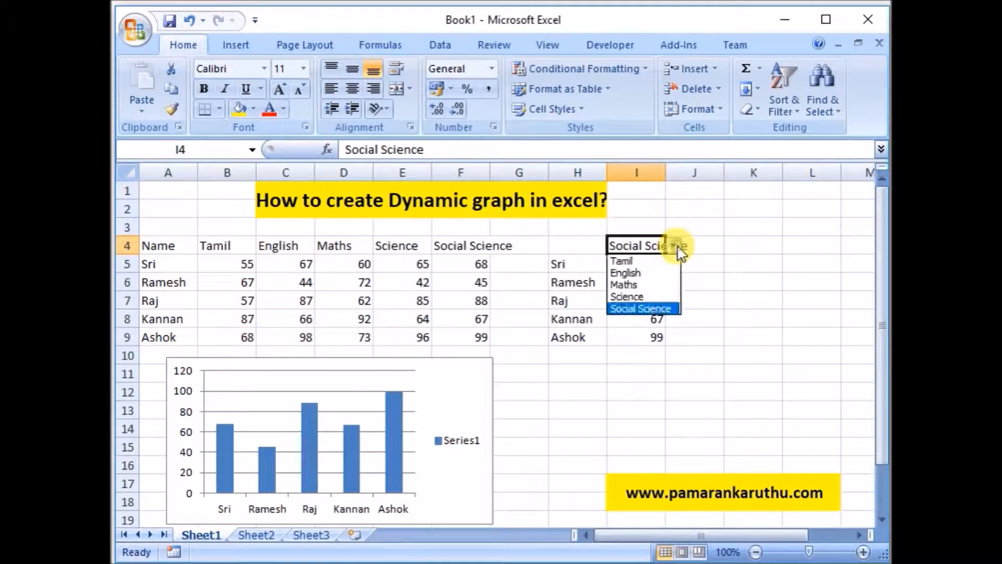
pyautogui.click(644, 279)
# Clear the old helper table in H3:J11 and delete the column chart below the marks table.
pyautogui.moveTo(574, 227); pyautogui.dragTo(688, 373)
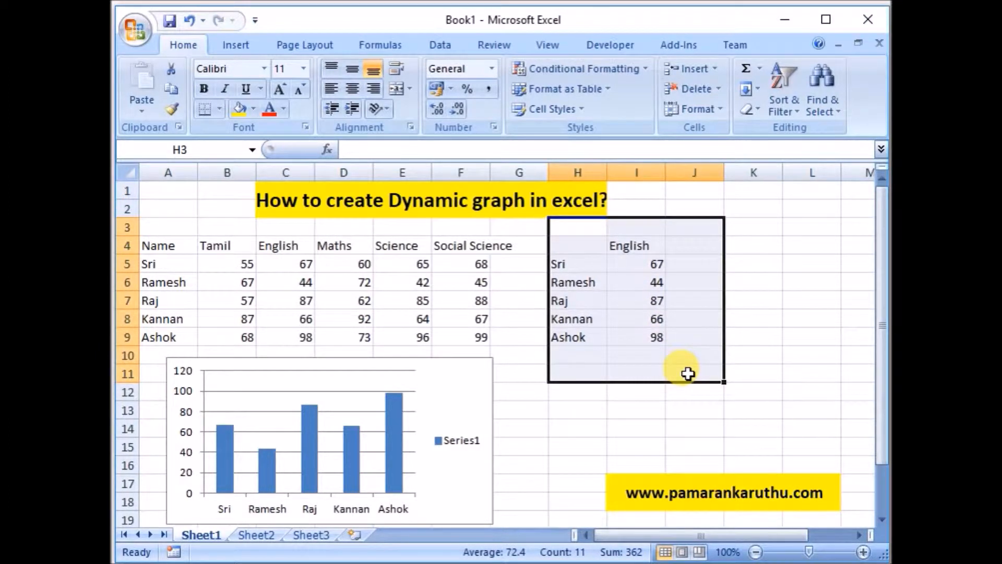
pyautogui.press('Delete')
pyautogui.click(466, 415)
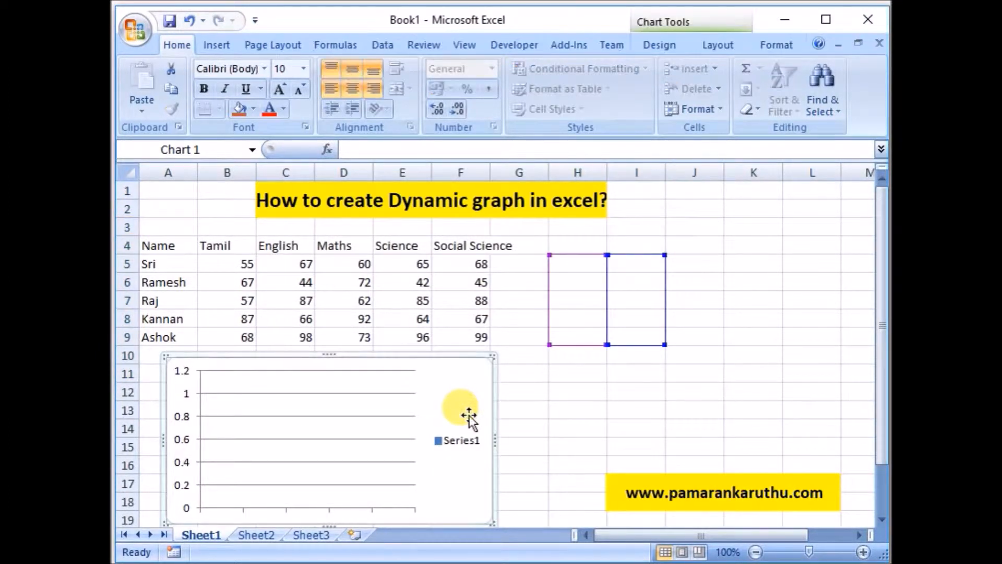
pyautogui.press('Delete')
pyautogui.doubleClick(461, 349)
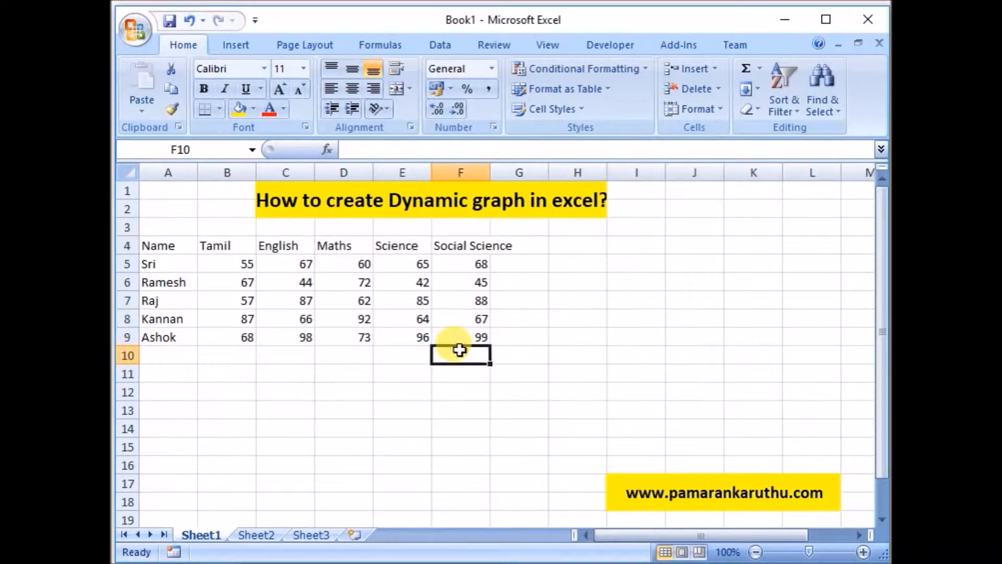
# Examine the marks table's name column and its subject headers in row 4.
pyautogui.click(163, 240)
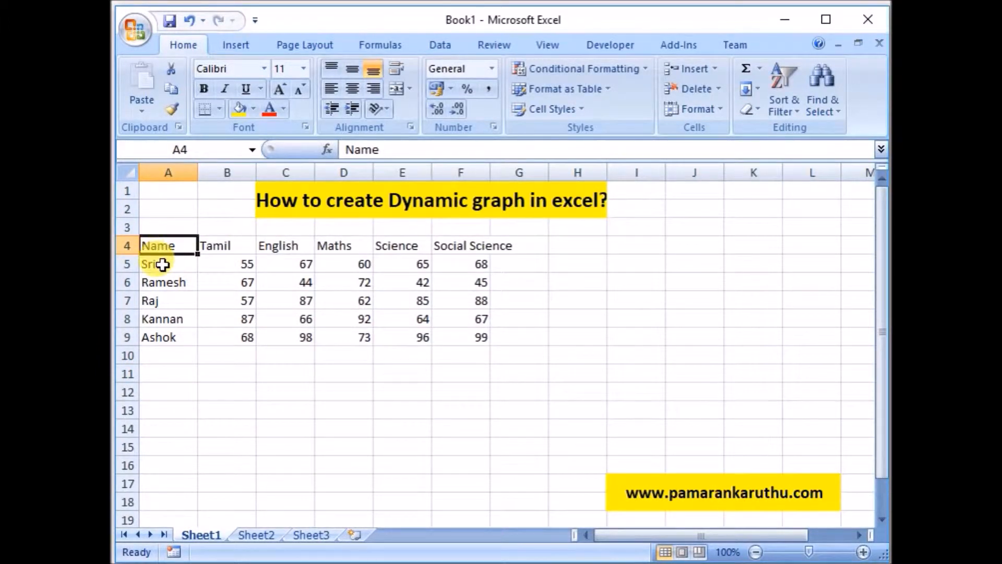
pyautogui.click(214, 244)
pyautogui.moveTo(214, 244); pyautogui.dragTo(471, 241)
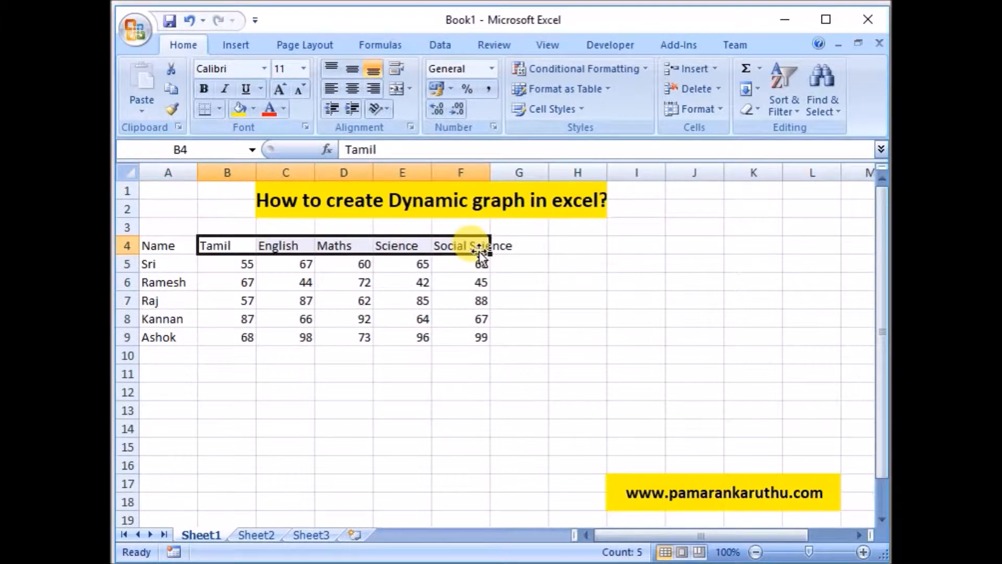
pyautogui.click(200, 380)
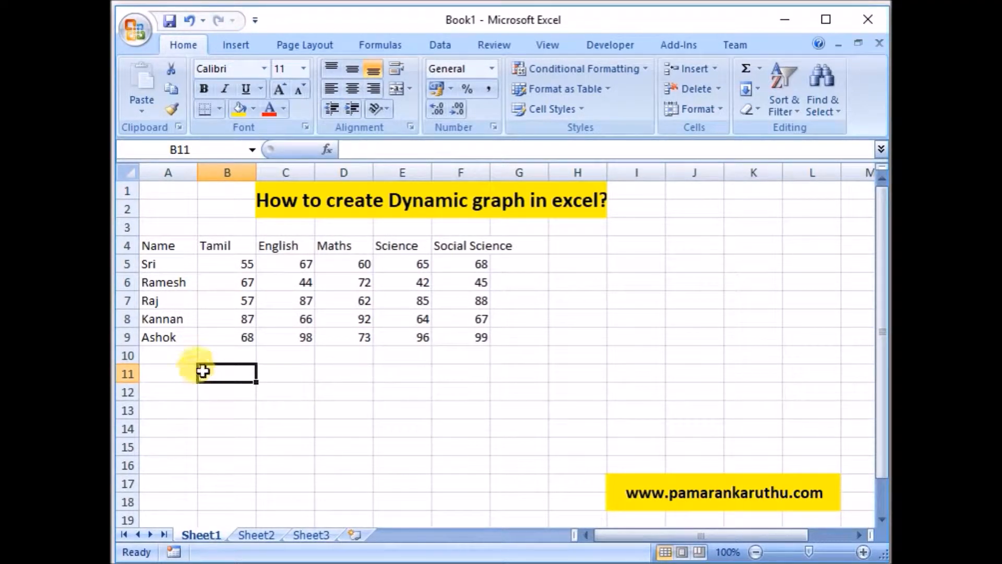
pyautogui.moveTo(161, 264); pyautogui.dragTo(163, 335)
pyautogui.click(230, 255)
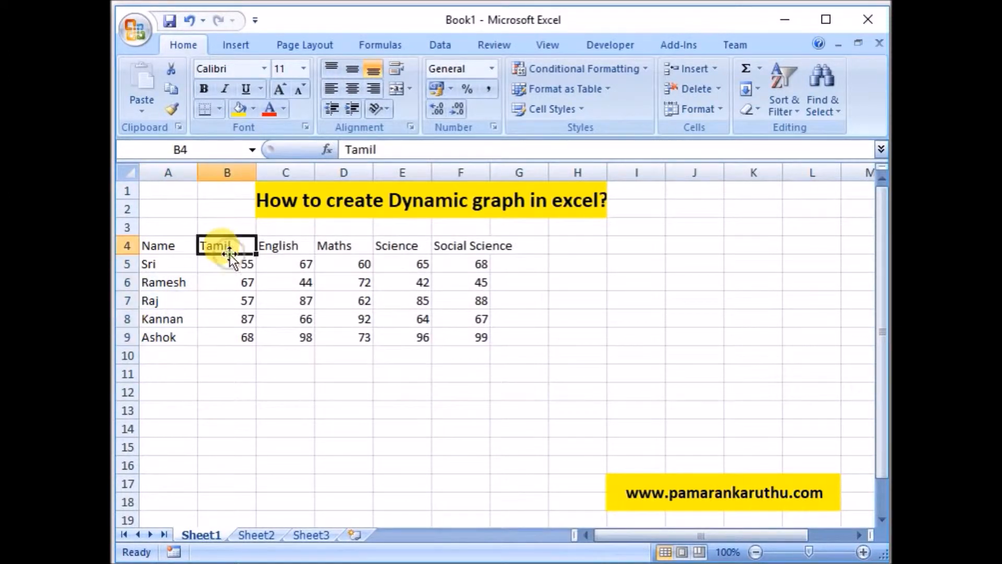
pyautogui.click(272, 249)
pyautogui.click(345, 243)
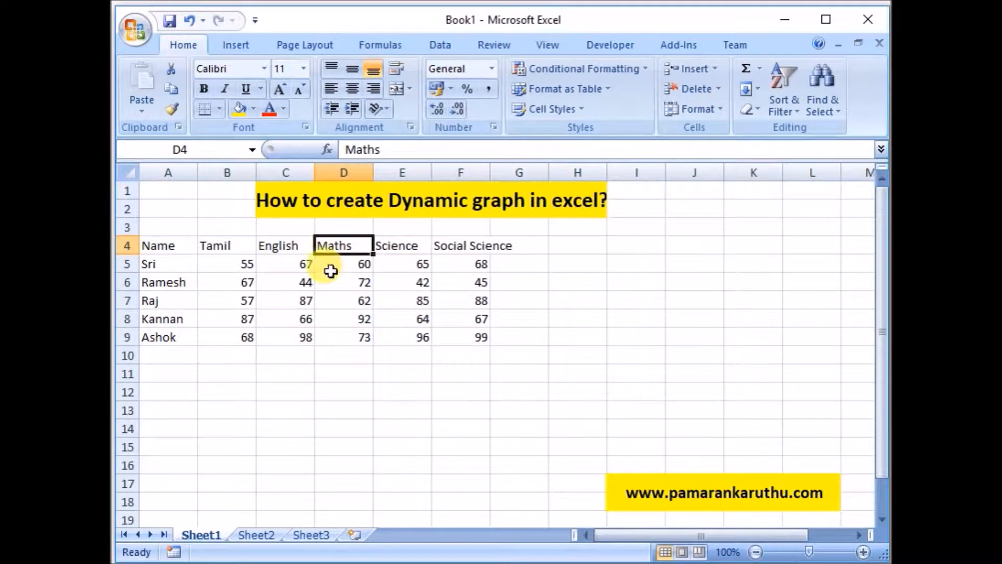
# Try to add list data validation to A11 with B4:F4 as the source.
pyautogui.click(187, 373)
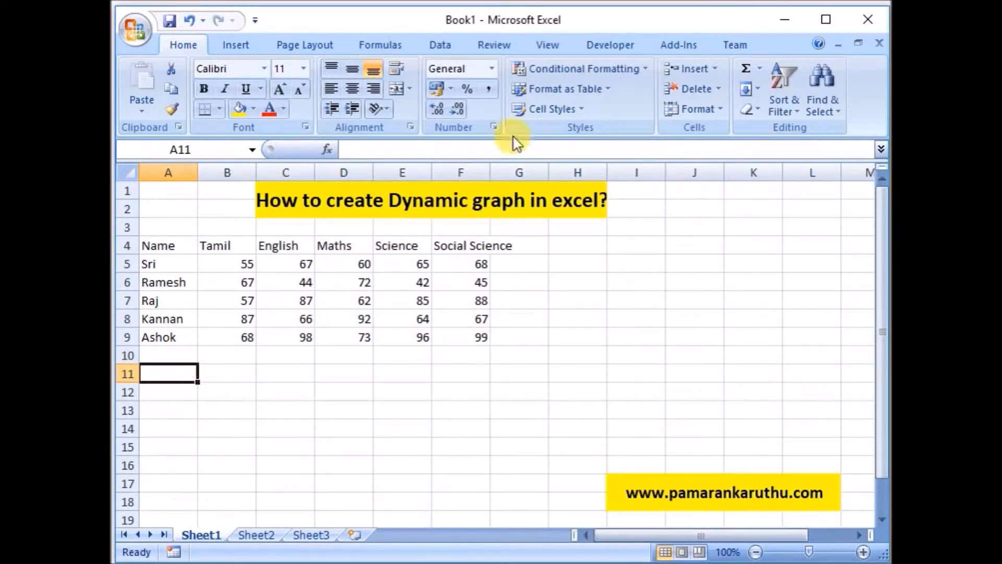
pyautogui.click(453, 49)
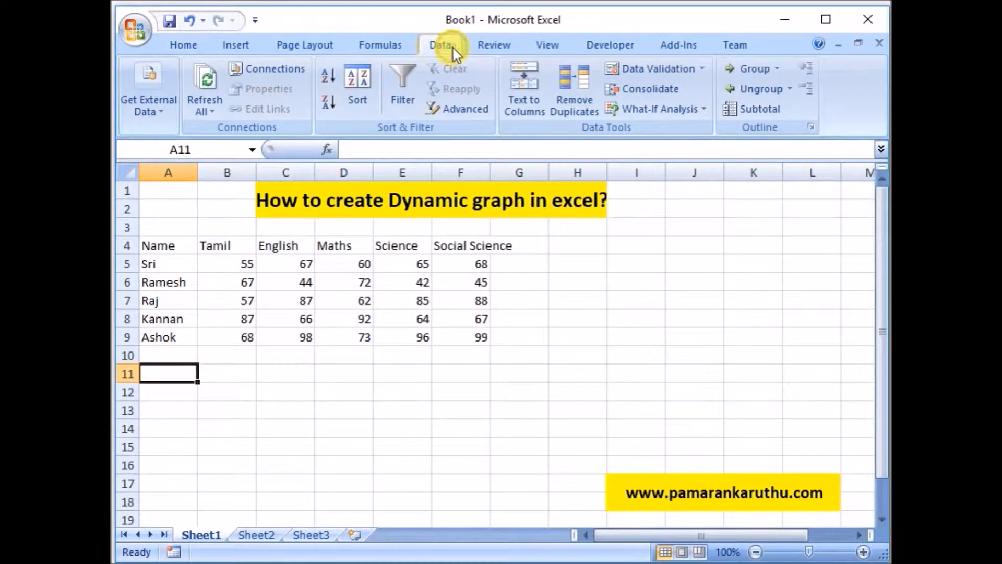
pyautogui.click(656, 71)
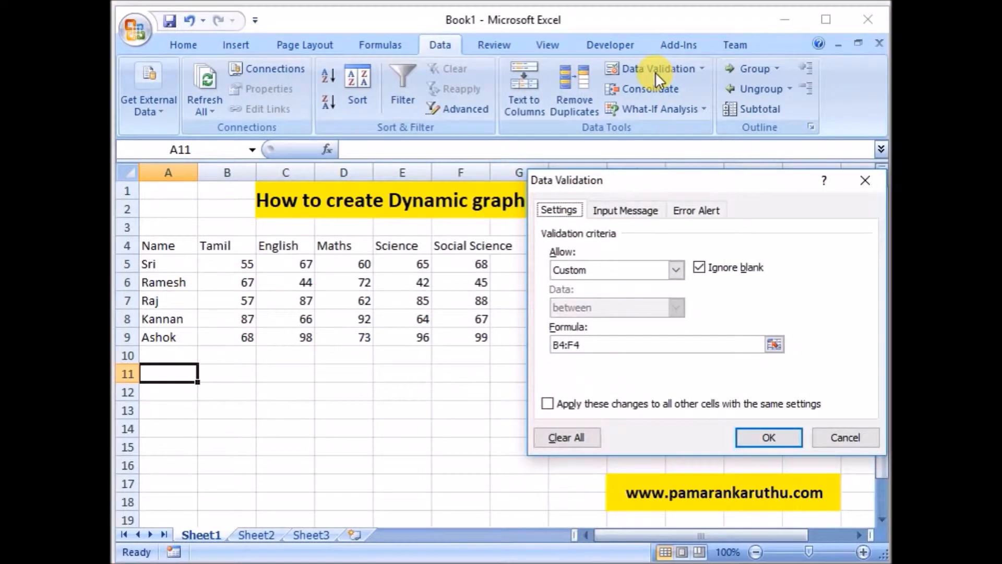
pyautogui.click(676, 271)
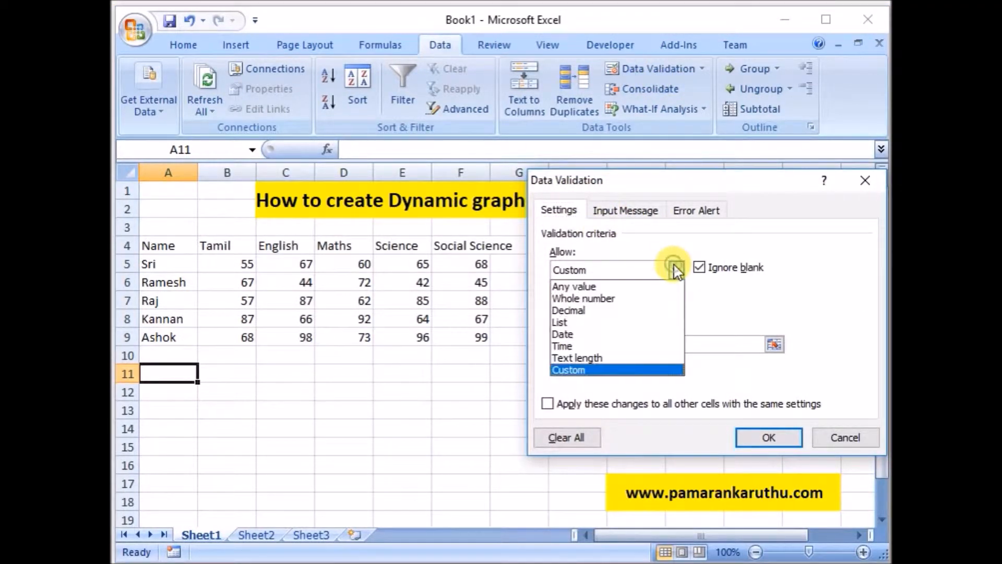
pyautogui.click(571, 324)
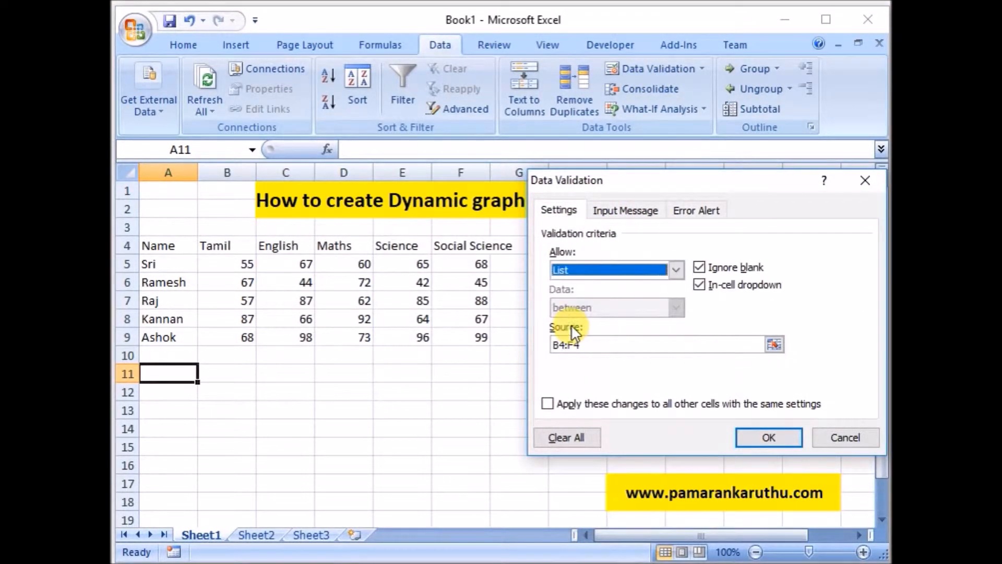
pyautogui.click(773, 345)
pyautogui.click(773, 345)
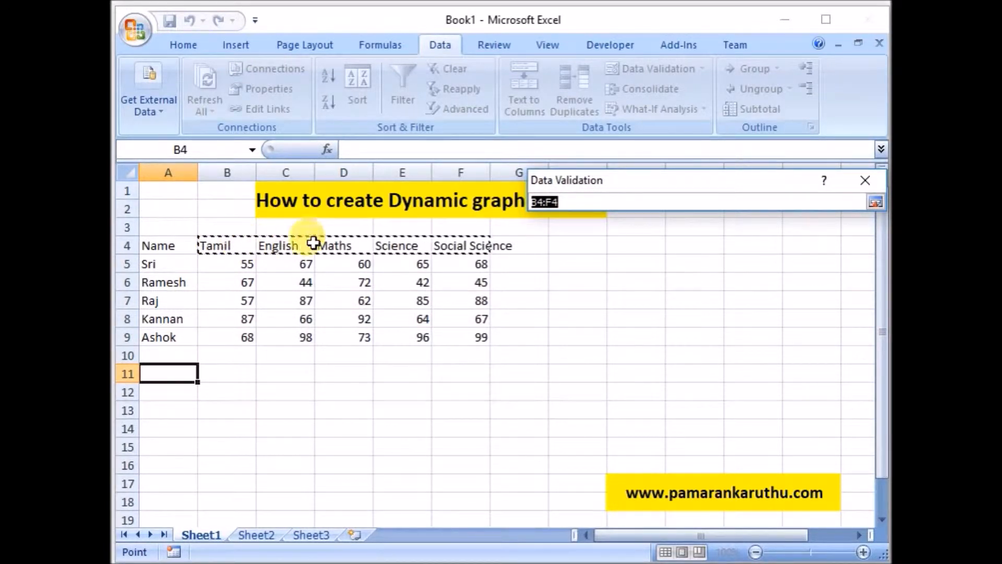
pyautogui.press('Return')
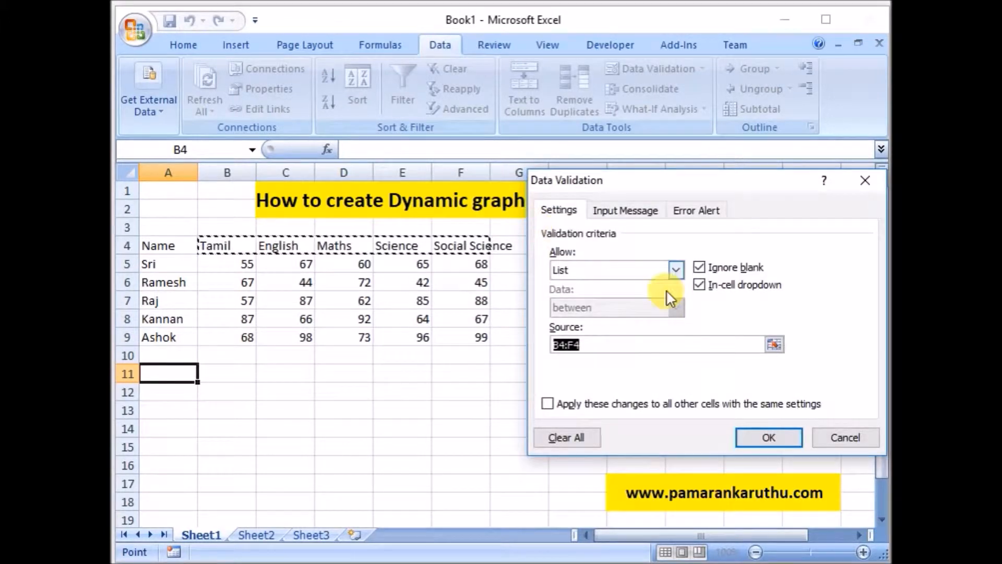
pyautogui.click(765, 437)
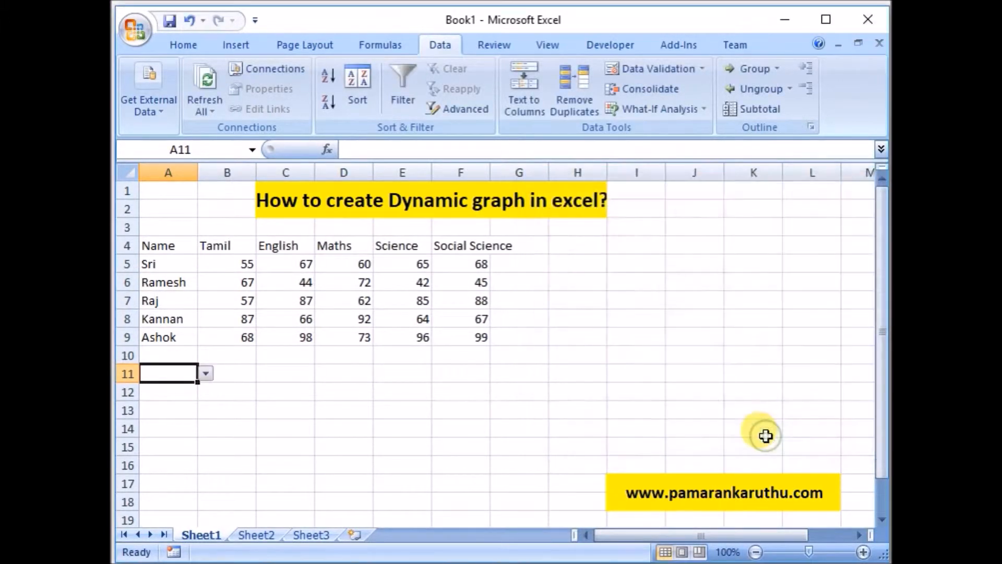
# Check A11's dropdown entries and remove its validation by copying the blank cell A13 over it.
pyautogui.click(205, 373)
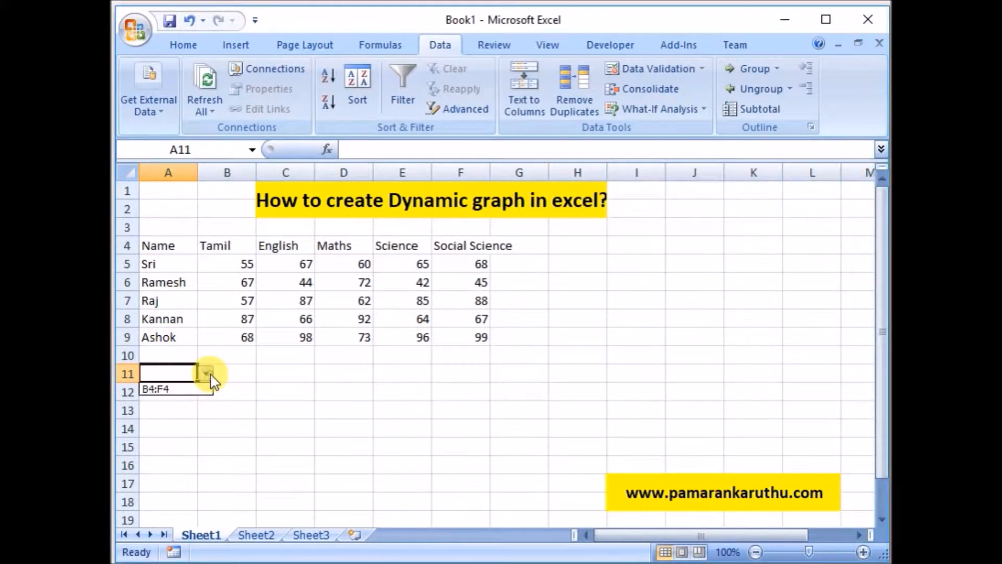
pyautogui.click(191, 374)
pyautogui.click(206, 373)
pyautogui.click(166, 372)
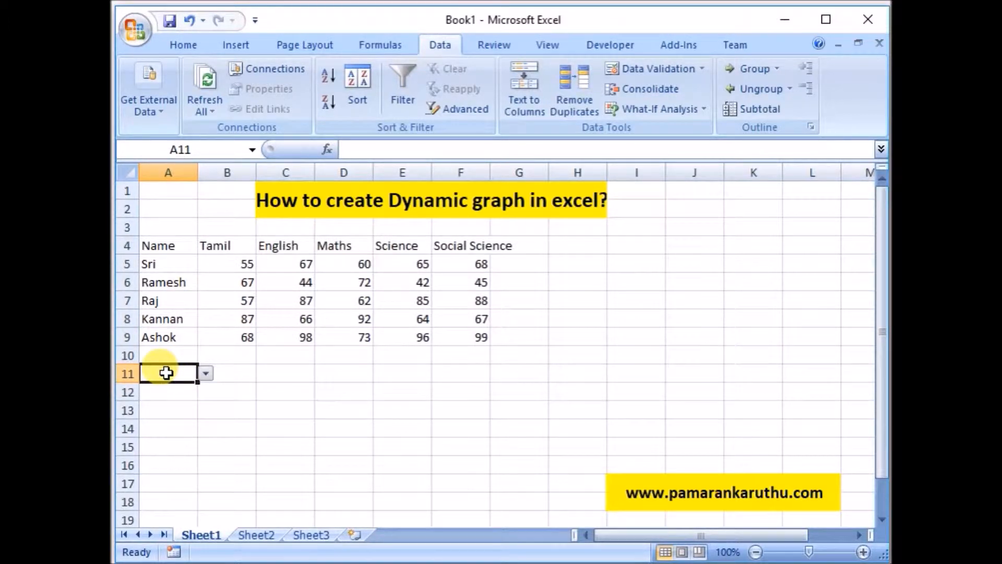
pyautogui.click(168, 405)
pyautogui.hotkey('ctrl', 'c')
pyautogui.click(167, 370)
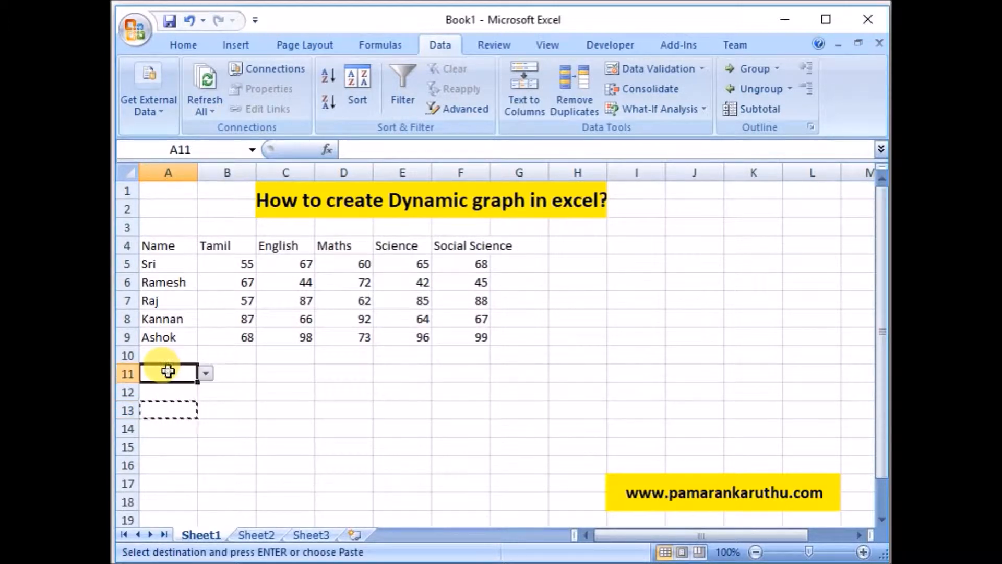
pyautogui.hotkey('ctrl', 'v')
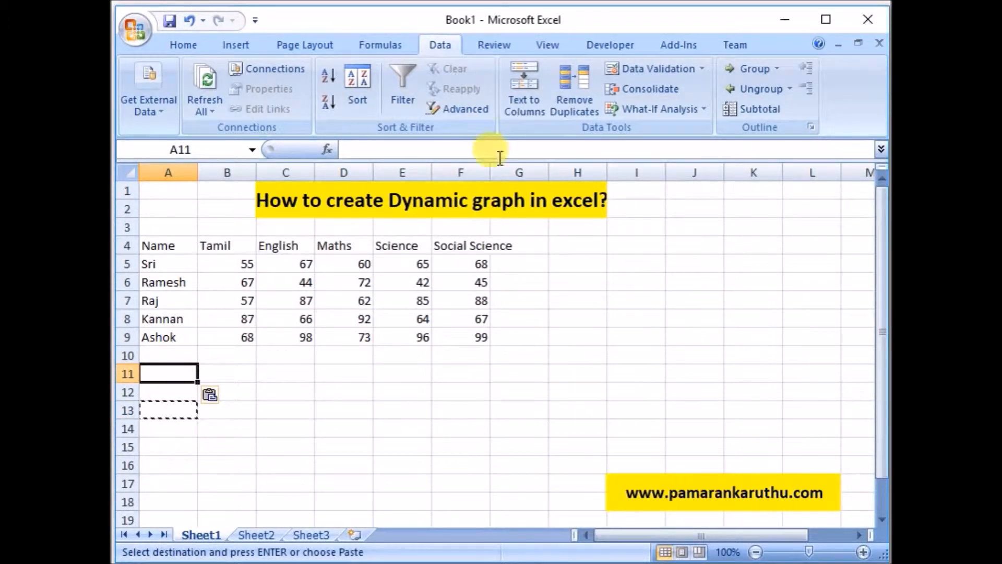
# Add list data validation to A11 with source =$B$4:$F$4 and check the dropdown's entries.
pyautogui.click(636, 65)
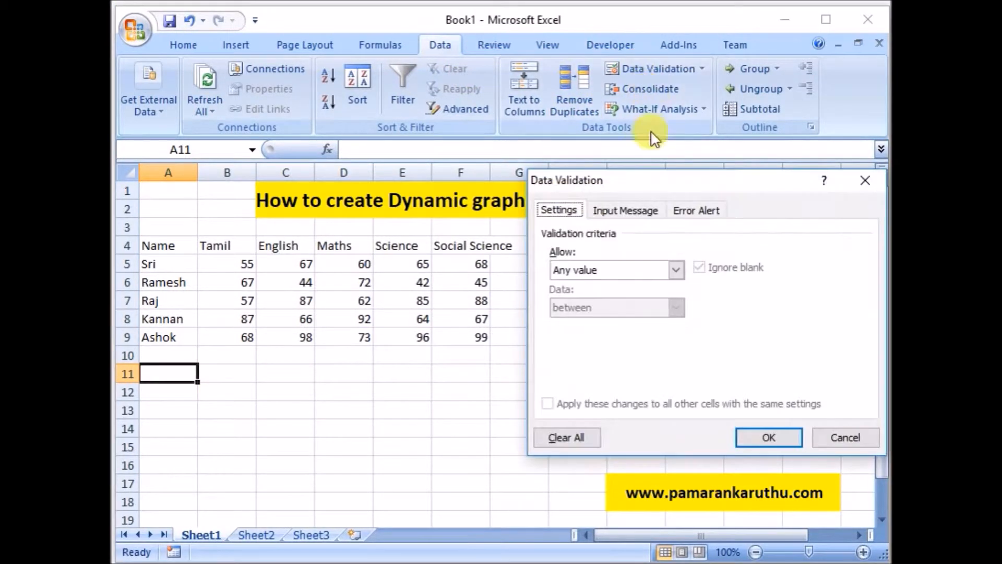
pyautogui.click(675, 270)
pyautogui.click(608, 327)
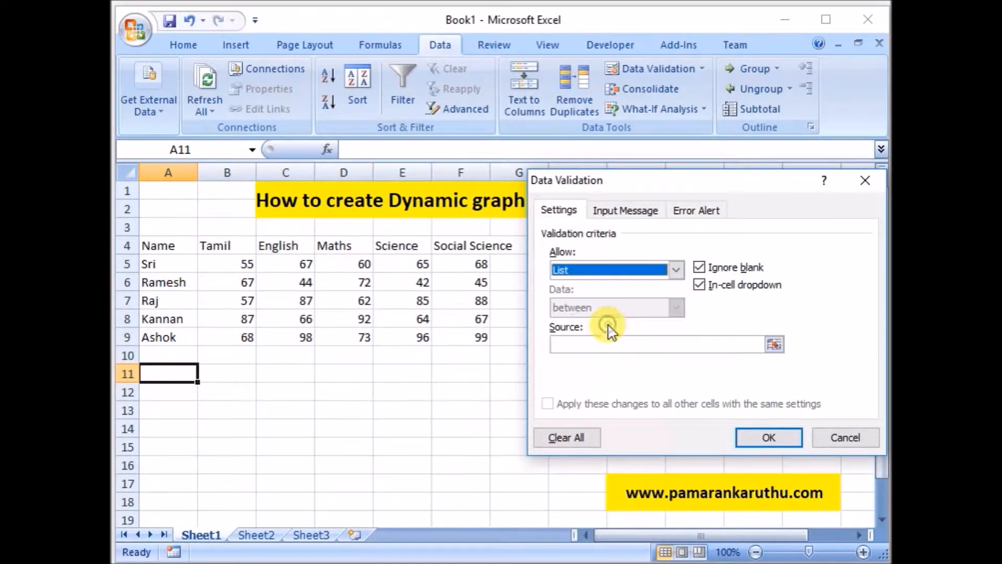
pyautogui.click(774, 344)
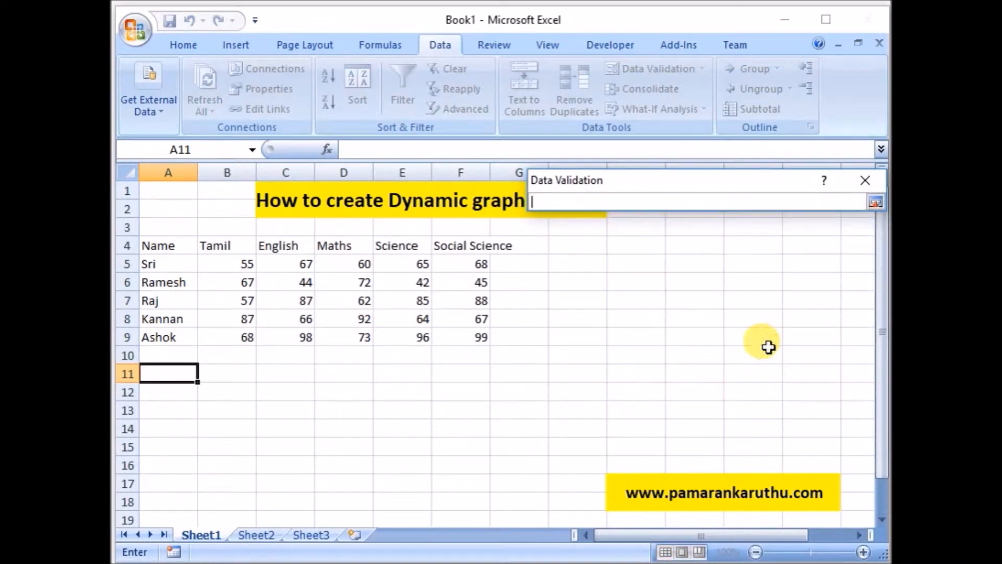
pyautogui.moveTo(208, 244); pyautogui.dragTo(470, 243)
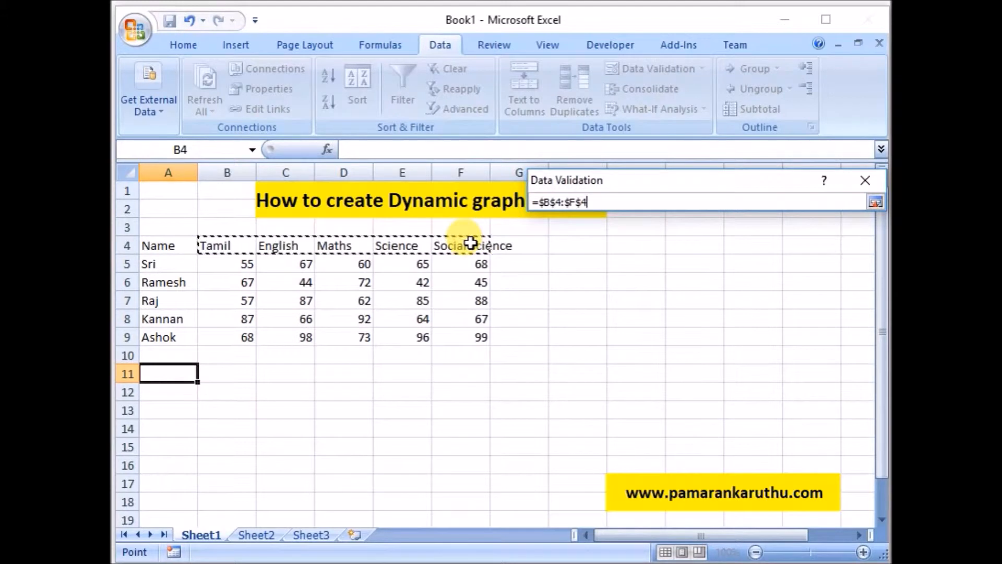
pyautogui.press('Return')
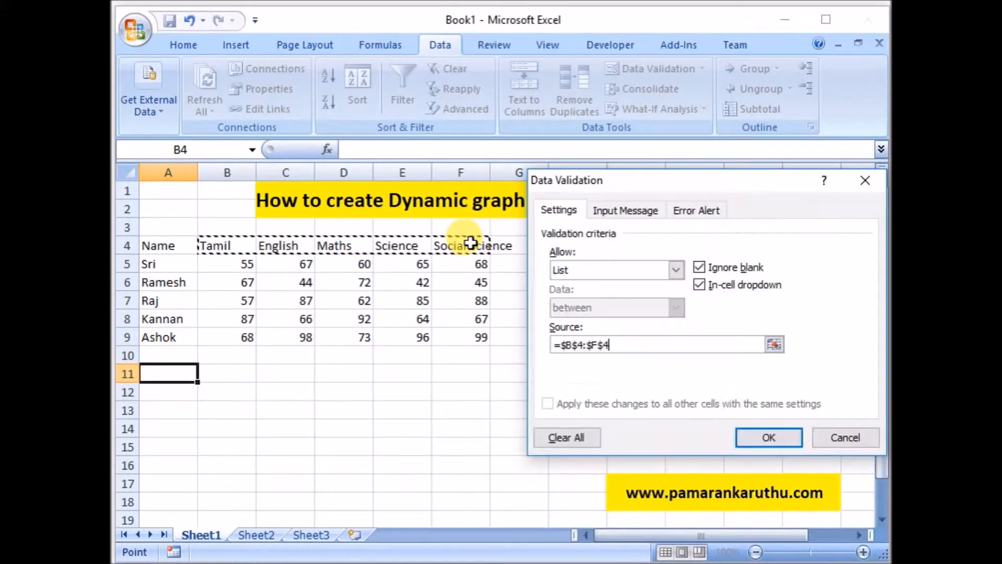
pyautogui.click(781, 436)
pyautogui.click(204, 376)
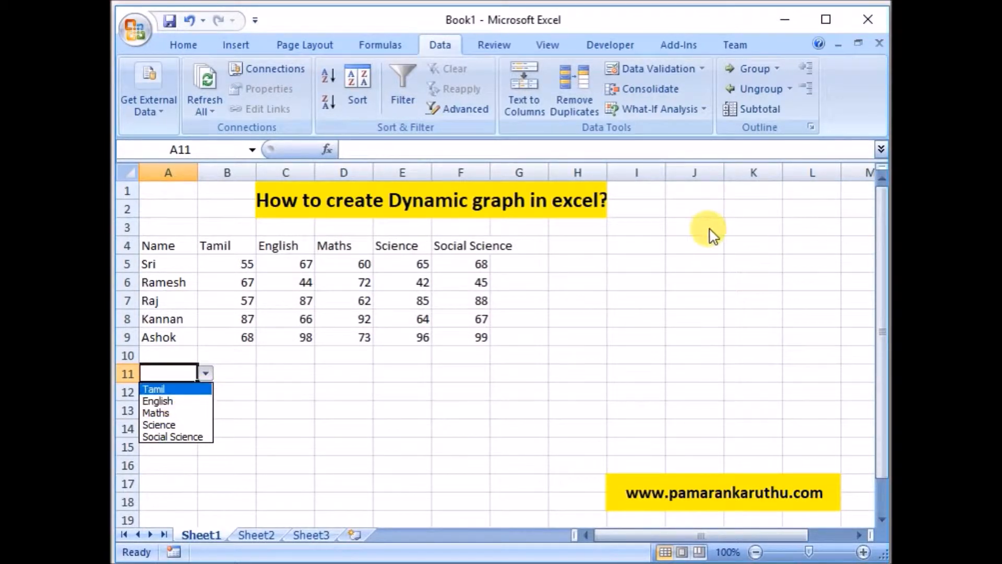
pyautogui.press('Escape')
# Enter the formula =A11 in cell I3 to link it to the subject dropdown.
pyautogui.click(642, 226)
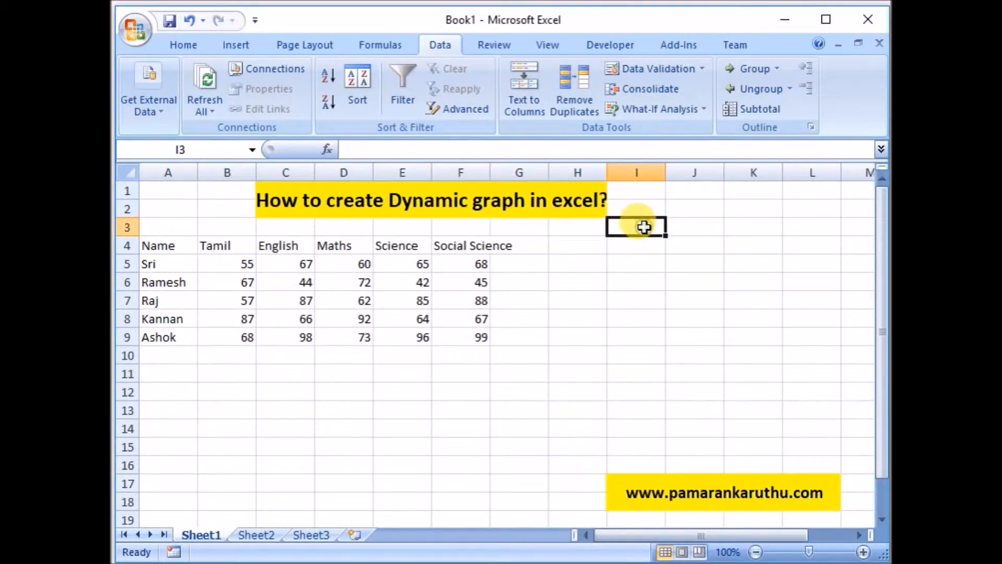
pyautogui.write('=')
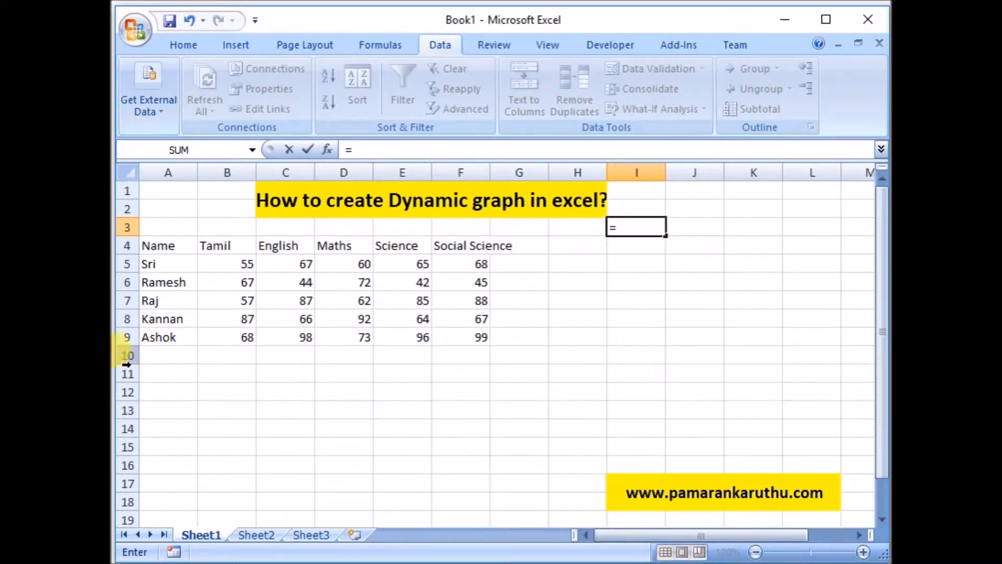
pyautogui.click(162, 372)
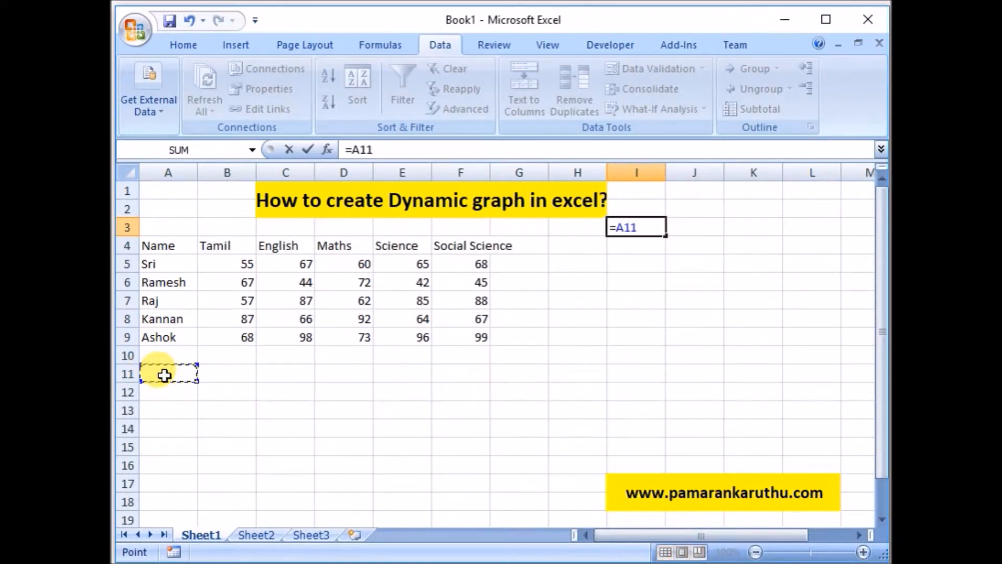
pyautogui.press('Return')
# Choose English from the dropdown in A11 and check the linked cell I3.
pyautogui.click(163, 373)
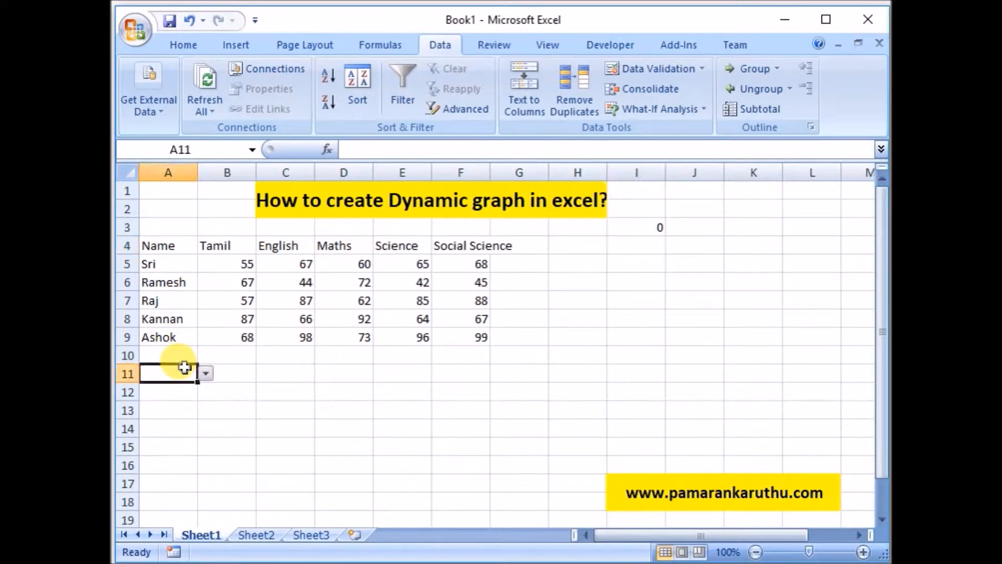
pyautogui.click(207, 372)
pyautogui.click(177, 400)
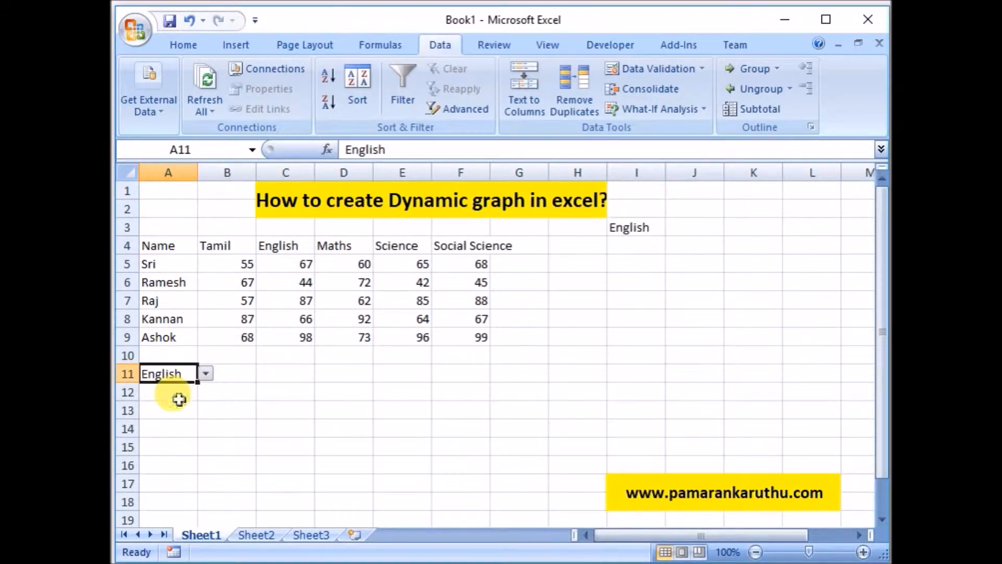
pyautogui.click(633, 227)
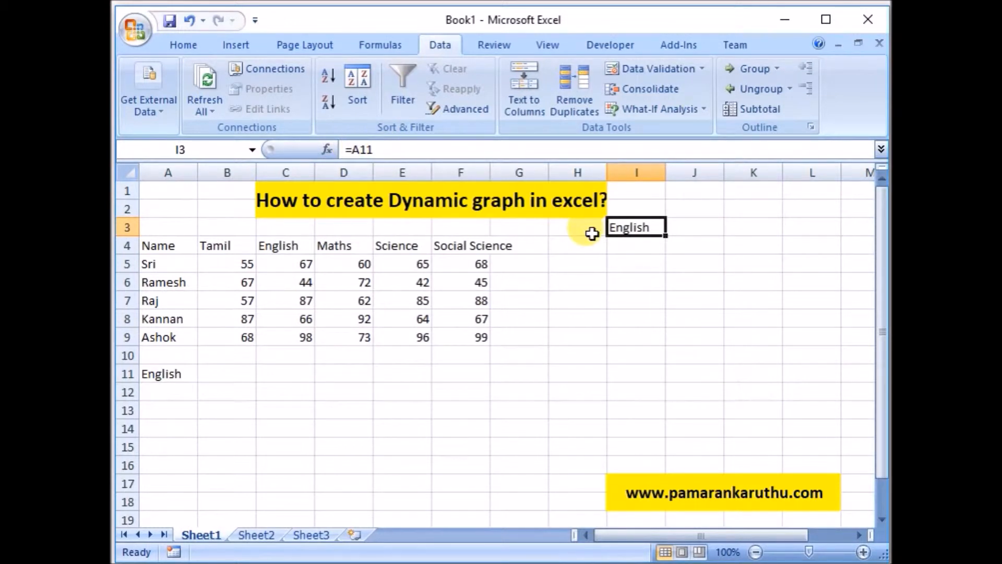
# Copy the student names from A5:A9 into H5:H9.
pyautogui.click(582, 249)
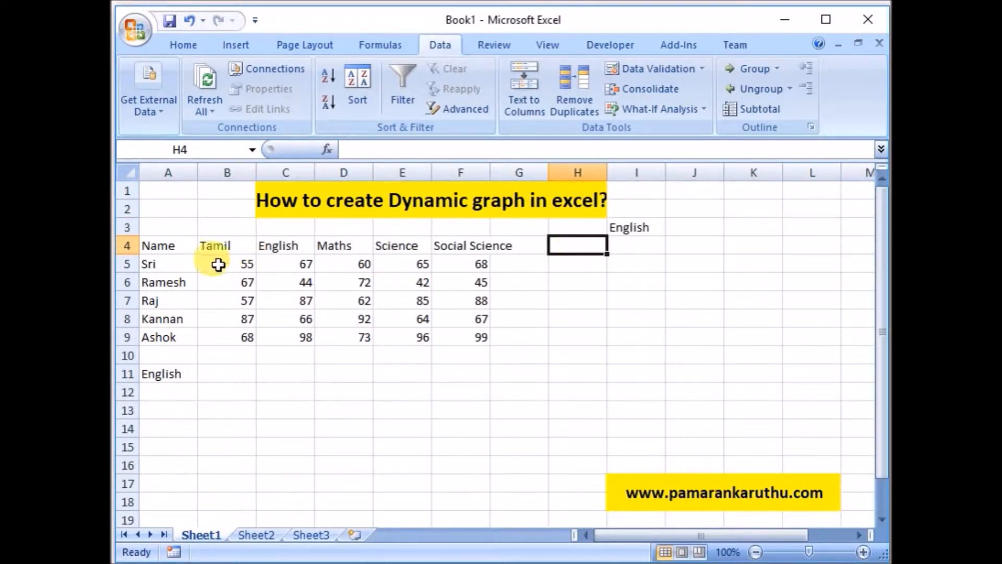
pyautogui.moveTo(177, 264); pyautogui.dragTo(174, 339)
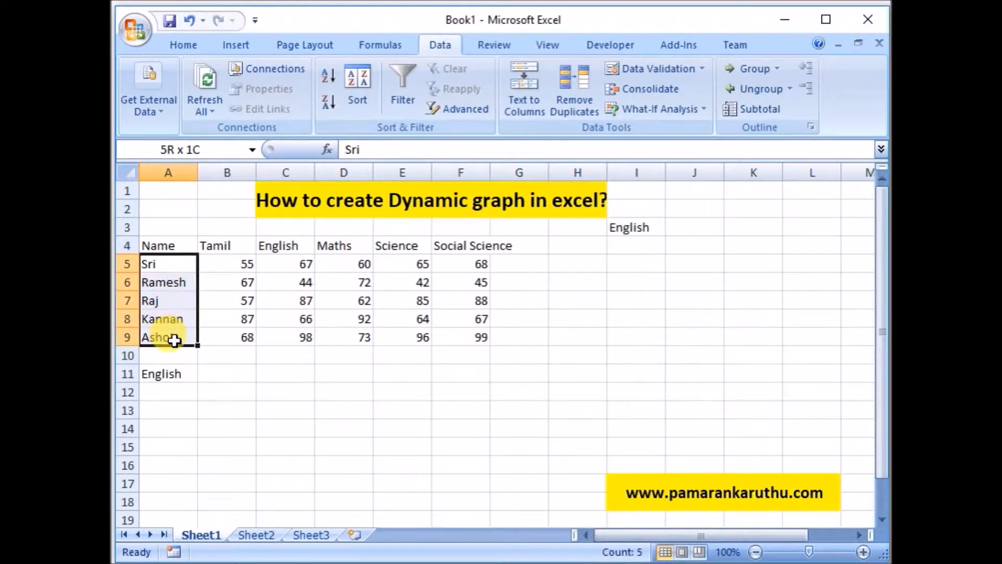
pyautogui.hotkey('ctrl', 'c')
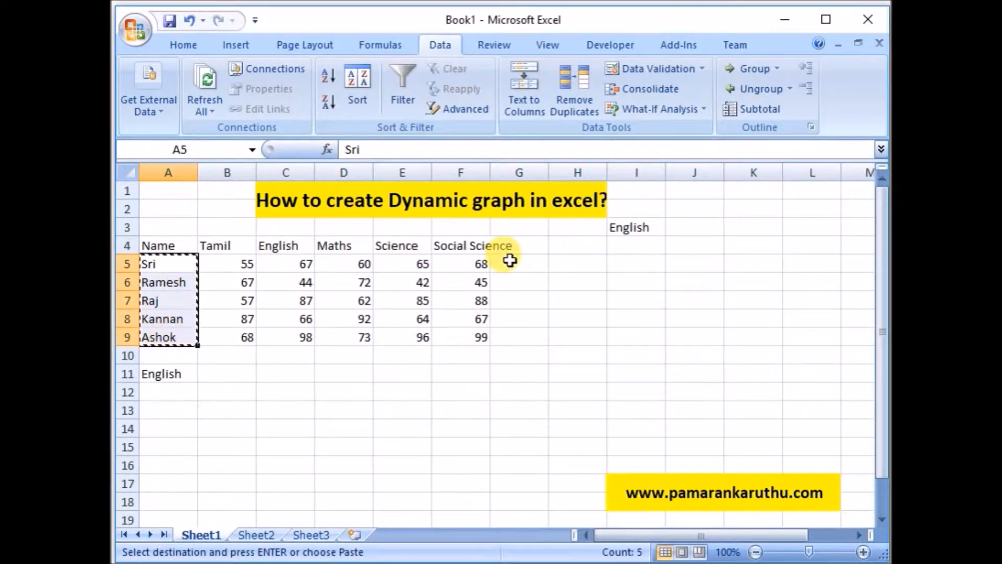
pyautogui.click(564, 260)
pyautogui.hotkey('ctrl', 'v')
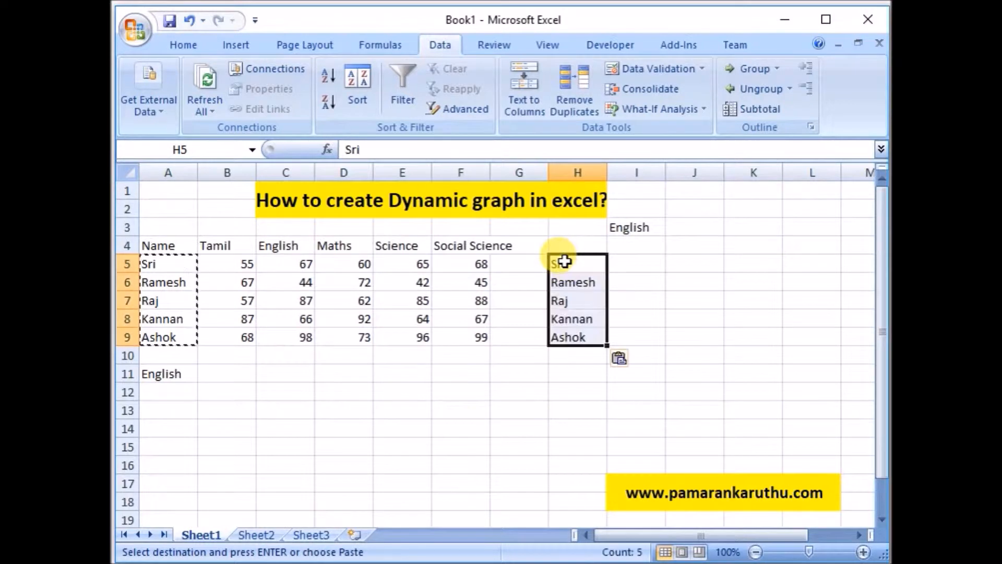
pyautogui.click(649, 267)
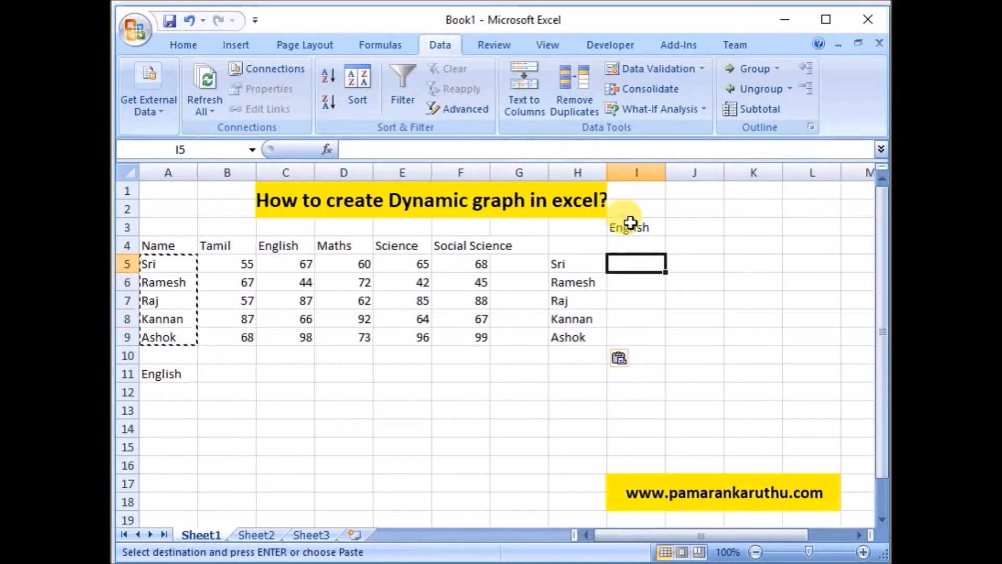
pyautogui.click(632, 228)
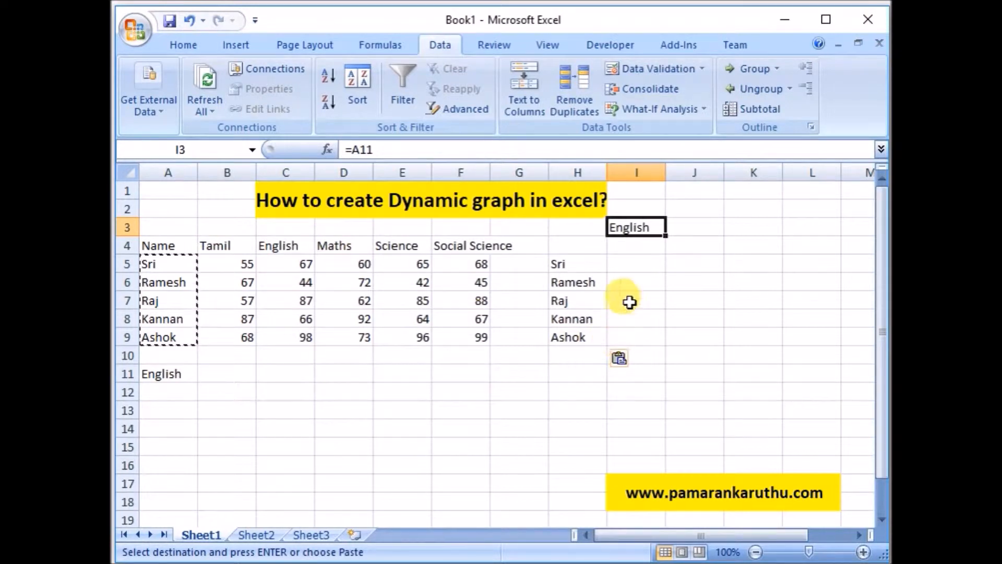
pyautogui.moveTo(635, 264); pyautogui.dragTo(636, 342)
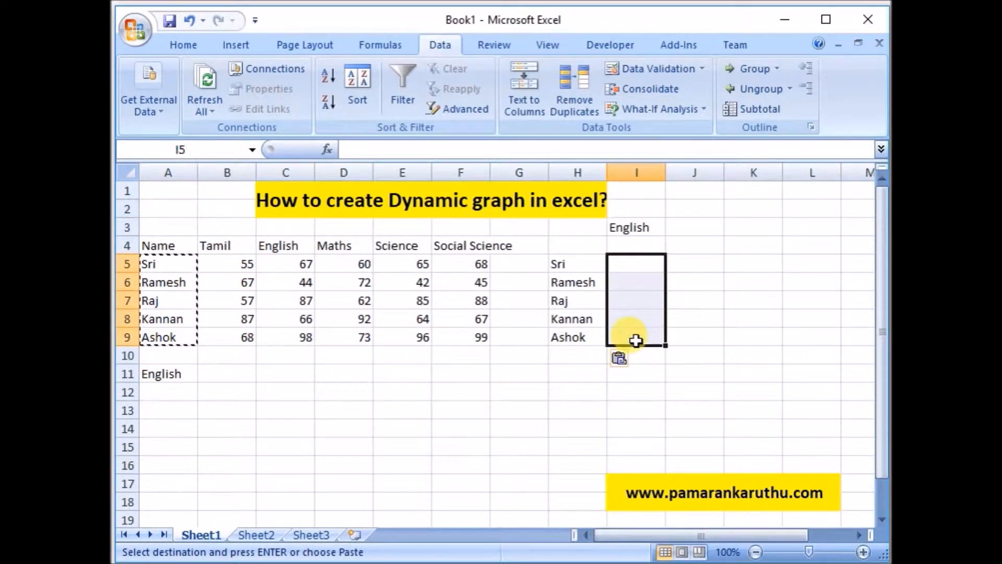
# Start an INDEX formula in I5 with the marks range B5:F9 as its array.
pyautogui.click(632, 260)
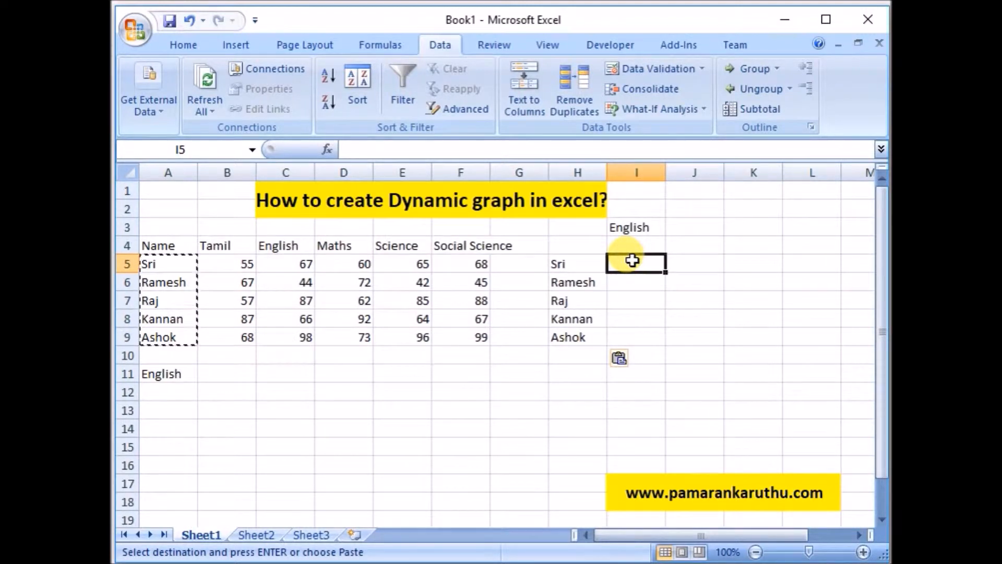
pyautogui.write('=')
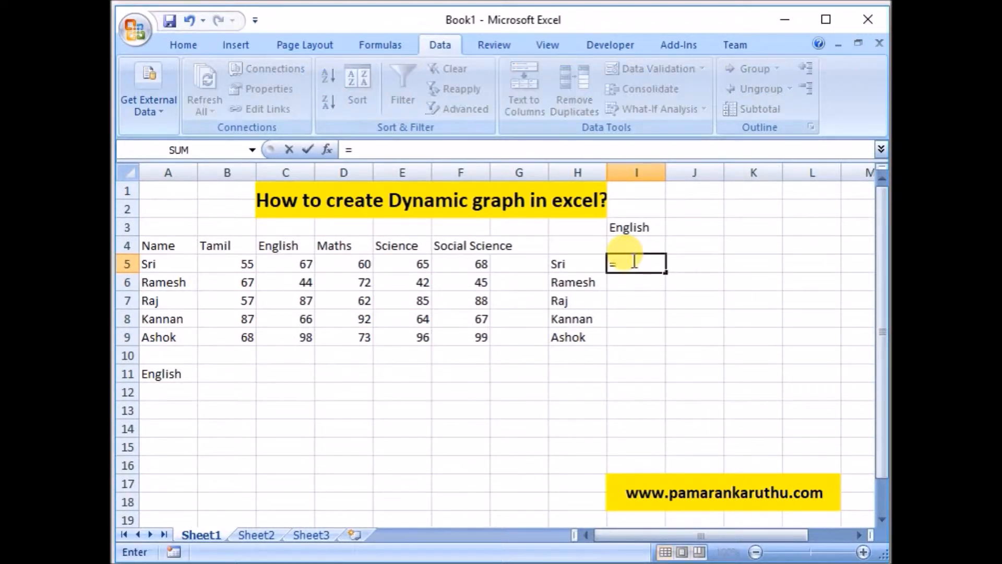
pyautogui.write('in')
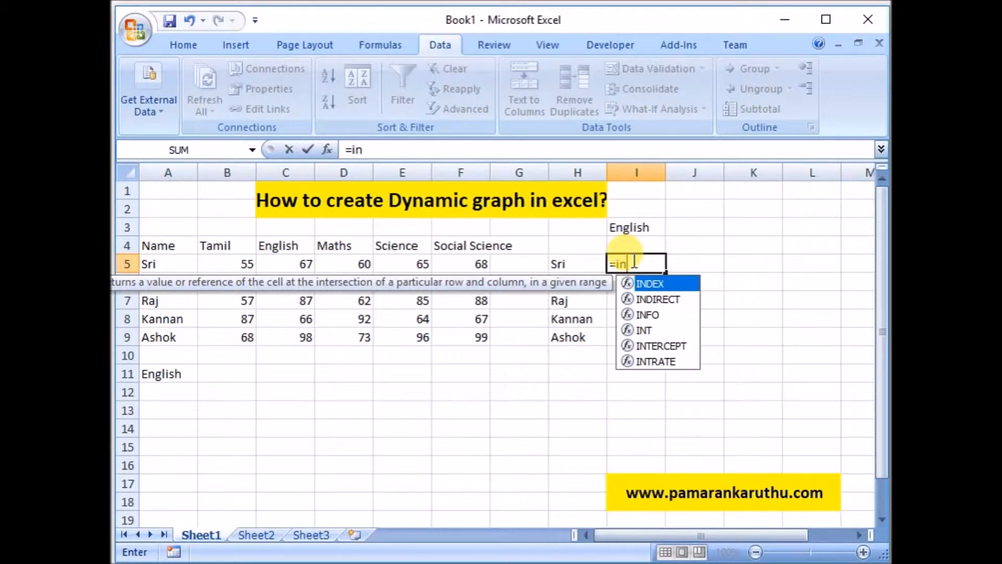
pyautogui.press('Tab')
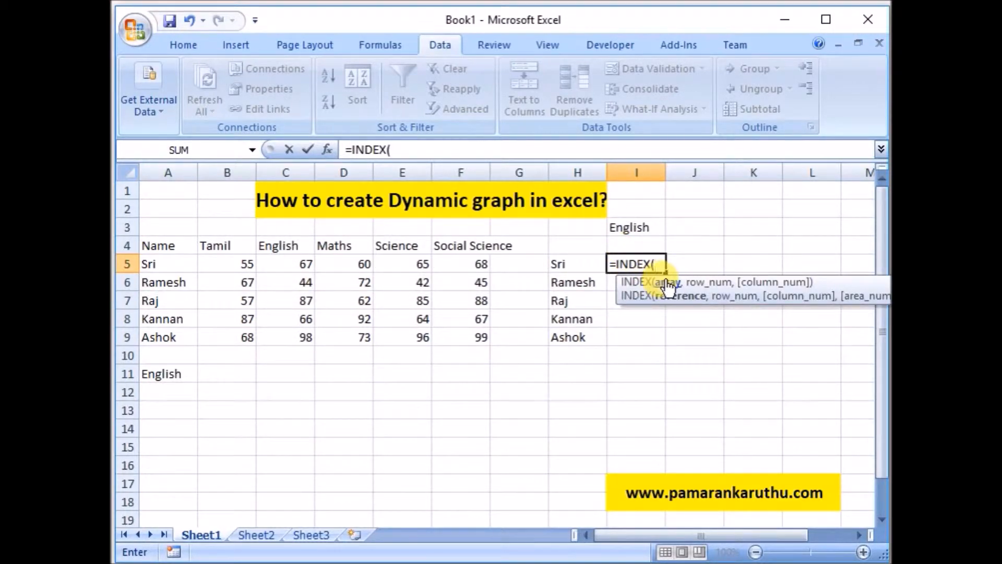
pyautogui.moveTo(225, 265); pyautogui.dragTo(457, 338)
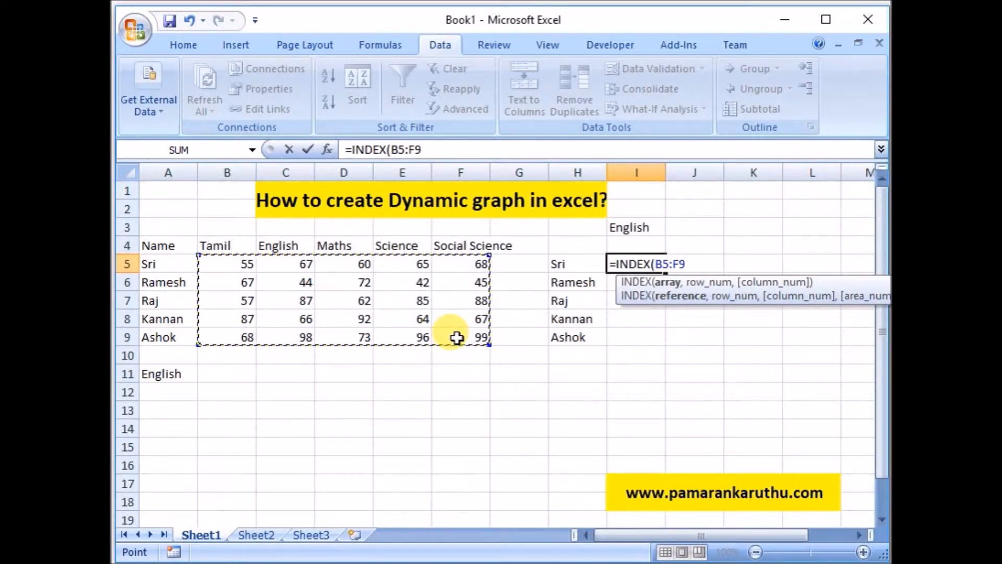
pyautogui.write(',')
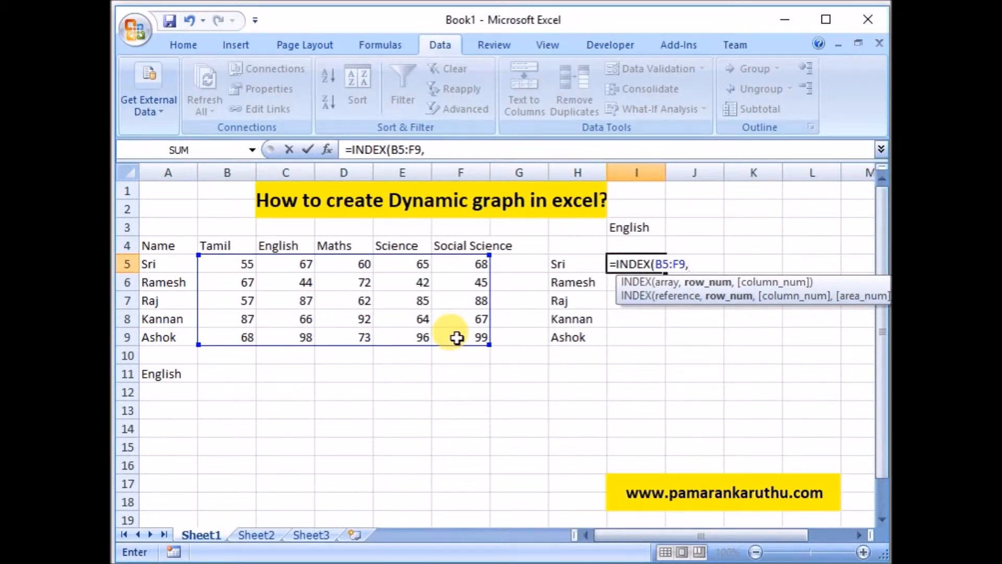
# Add a MATCH function as the row number, looking up H5 in the name range A5:A9.
pyautogui.write('ma')
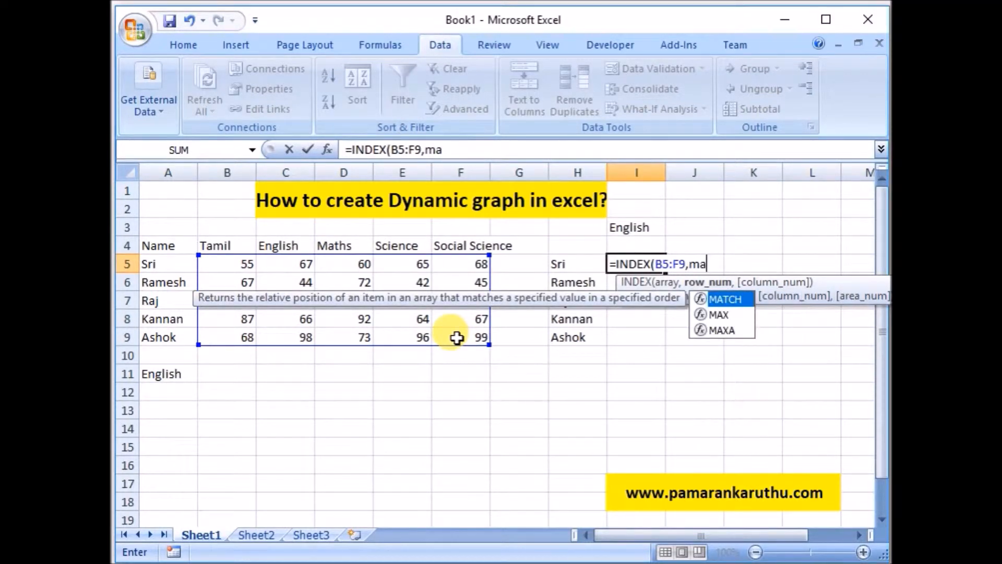
pyautogui.press('Tab')
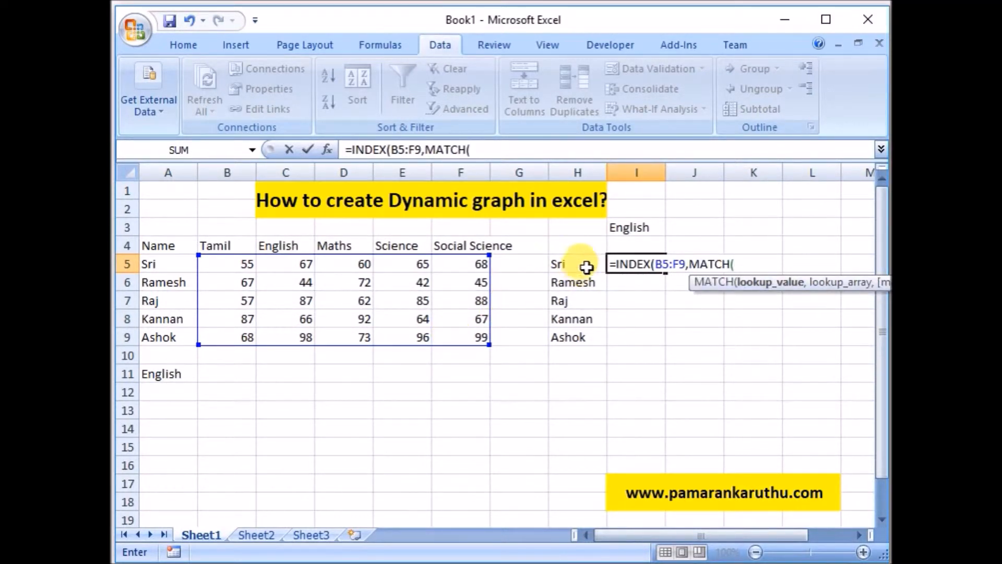
pyautogui.click(578, 262)
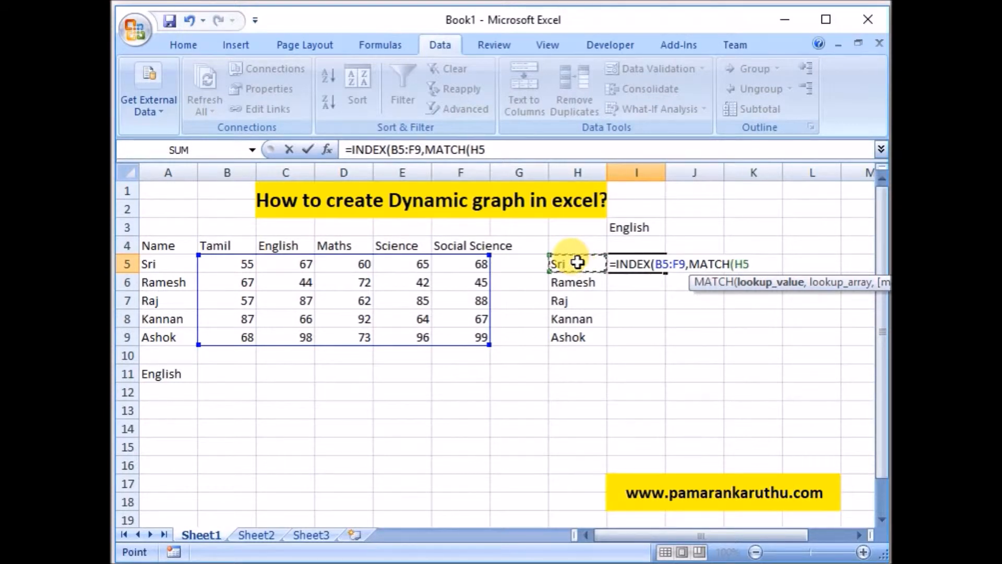
pyautogui.write(',')
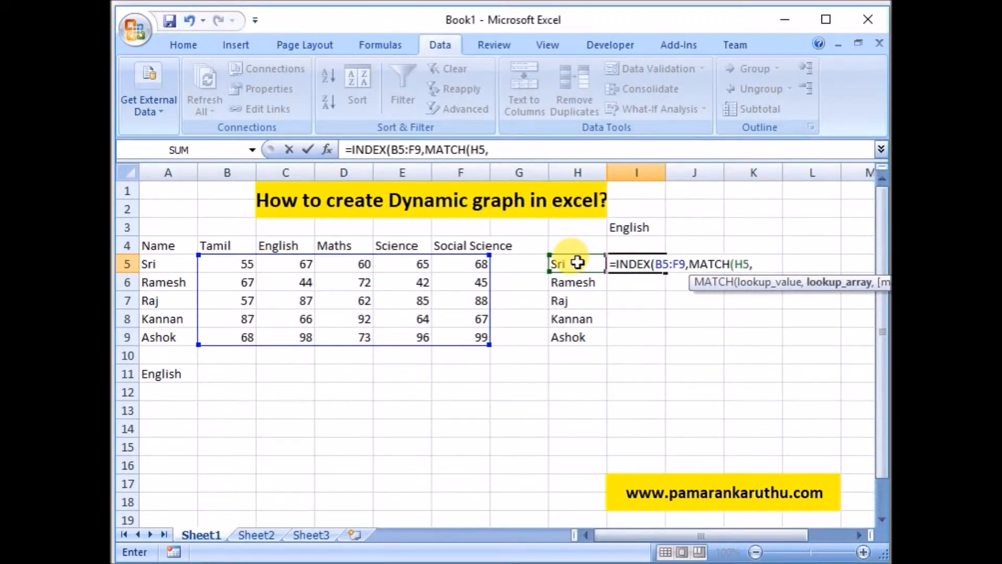
pyautogui.moveTo(161, 261); pyautogui.dragTo(165, 337)
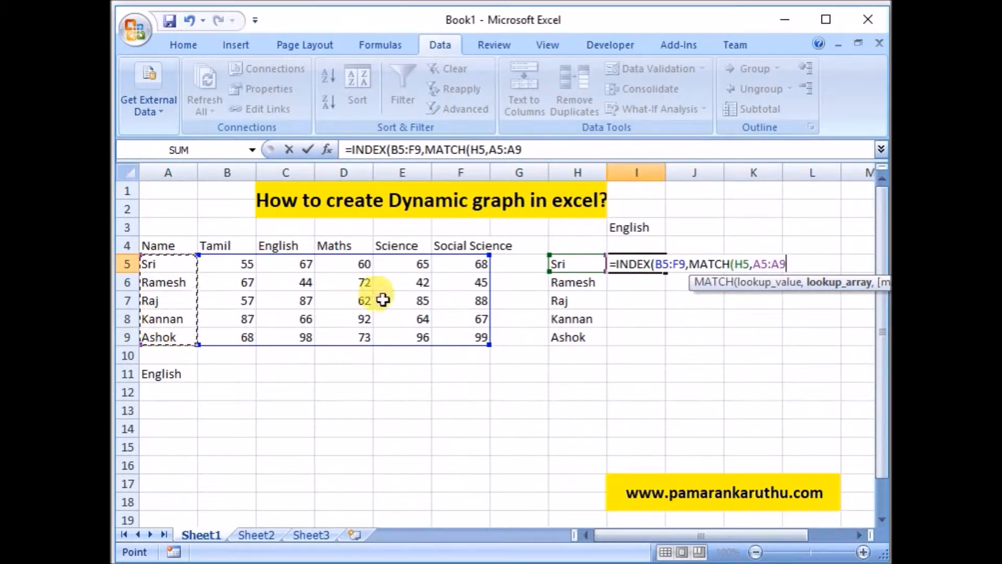
# Make both formula ranges absolute as $A$5:$A$9 and $B$5:$F$9.
pyautogui.click(762, 262)
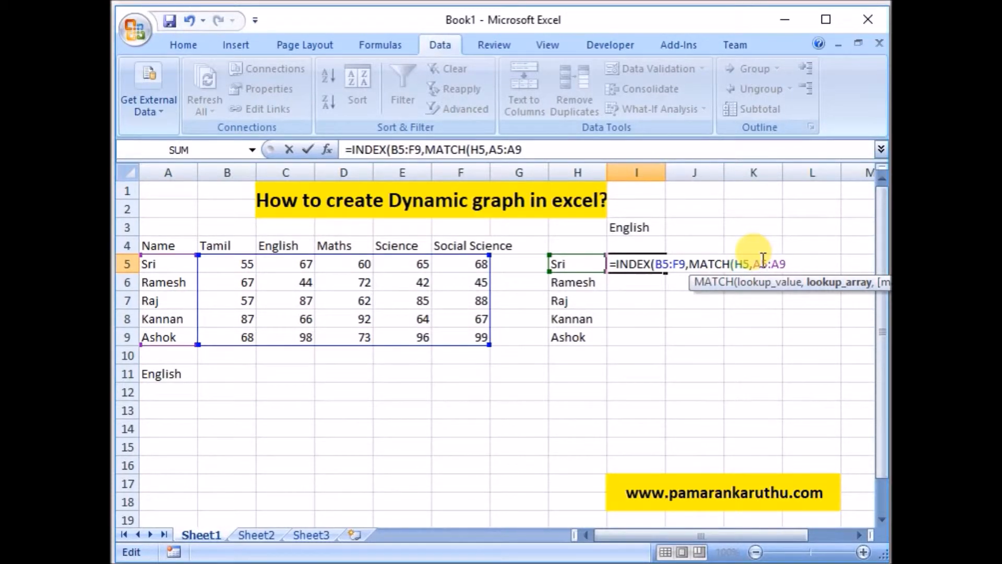
pyautogui.press('F4')
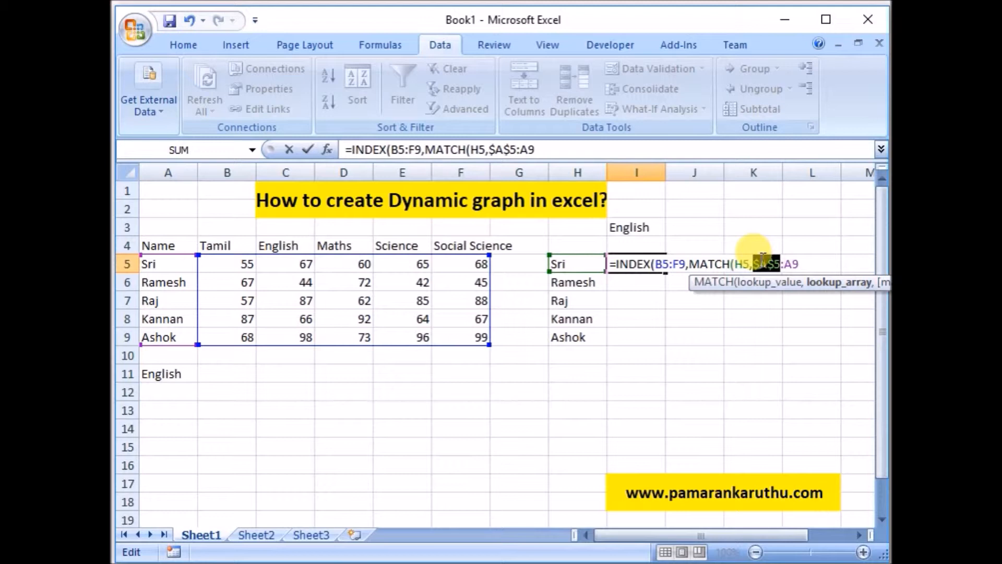
pyautogui.click(792, 263)
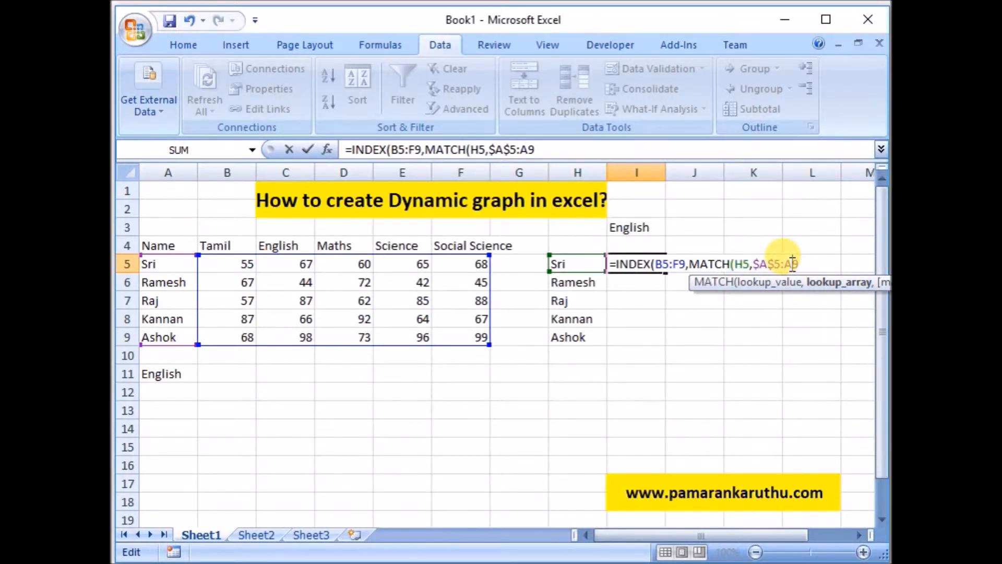
pyautogui.press('F4')
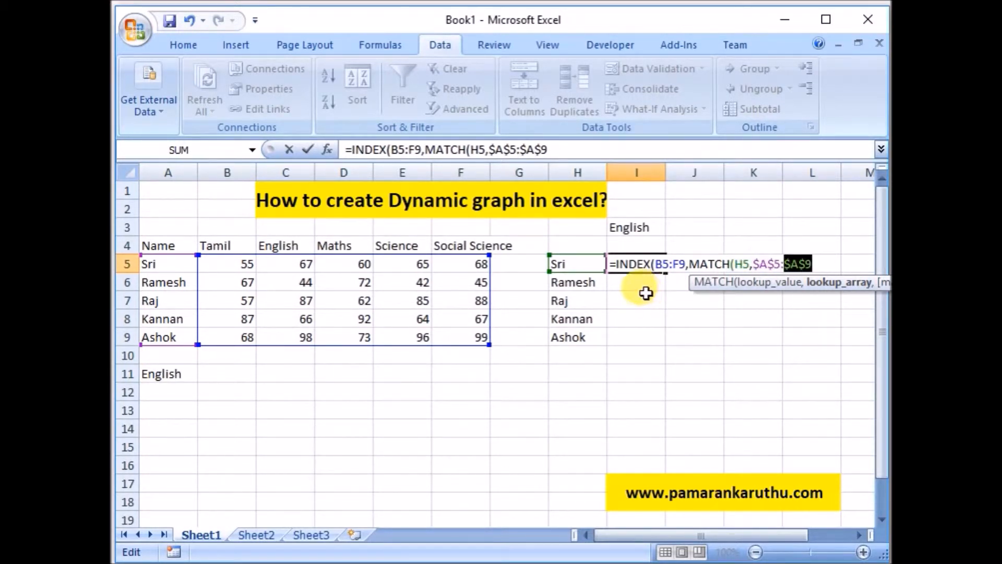
pyautogui.click(665, 263)
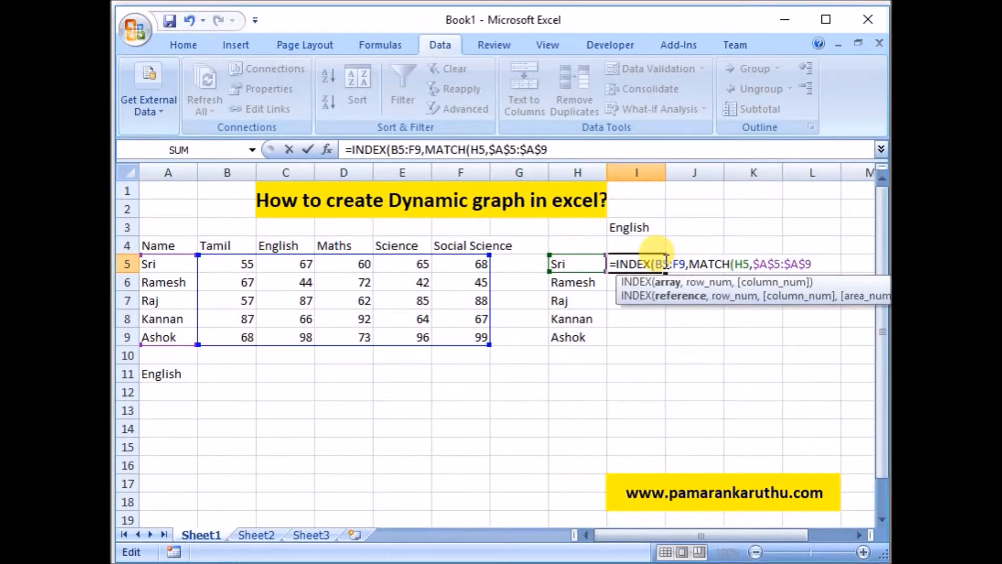
pyautogui.press('F4')
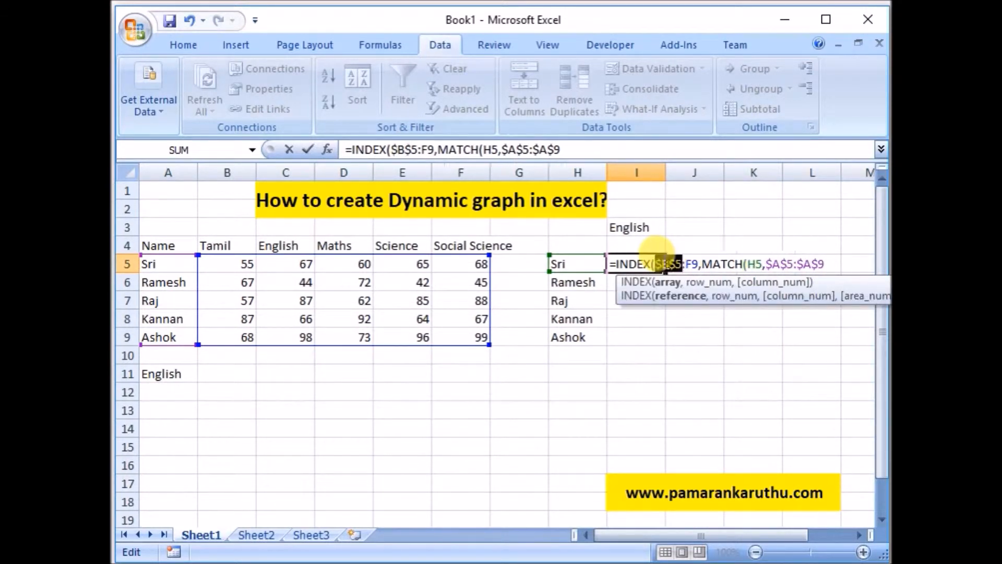
pyautogui.click(698, 264)
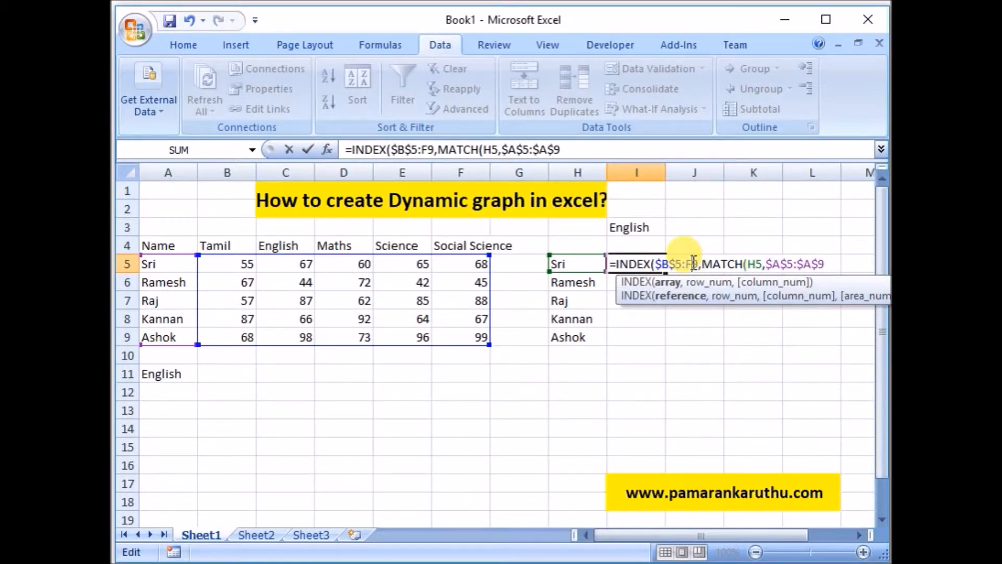
pyautogui.press('F4')
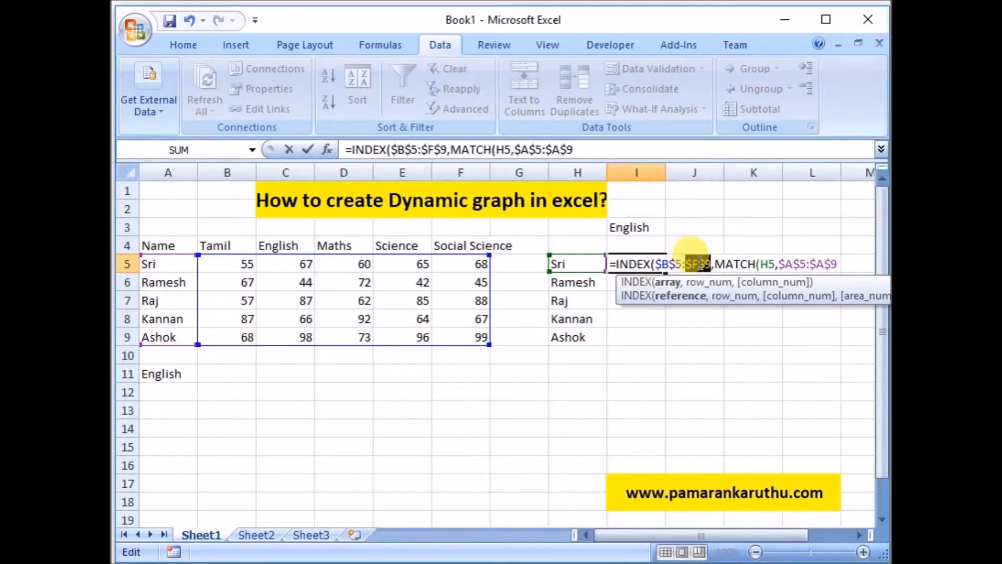
# Finish the row MATCH with match type 0 for an exact match and continue to the column argument.
pyautogui.click(840, 264)
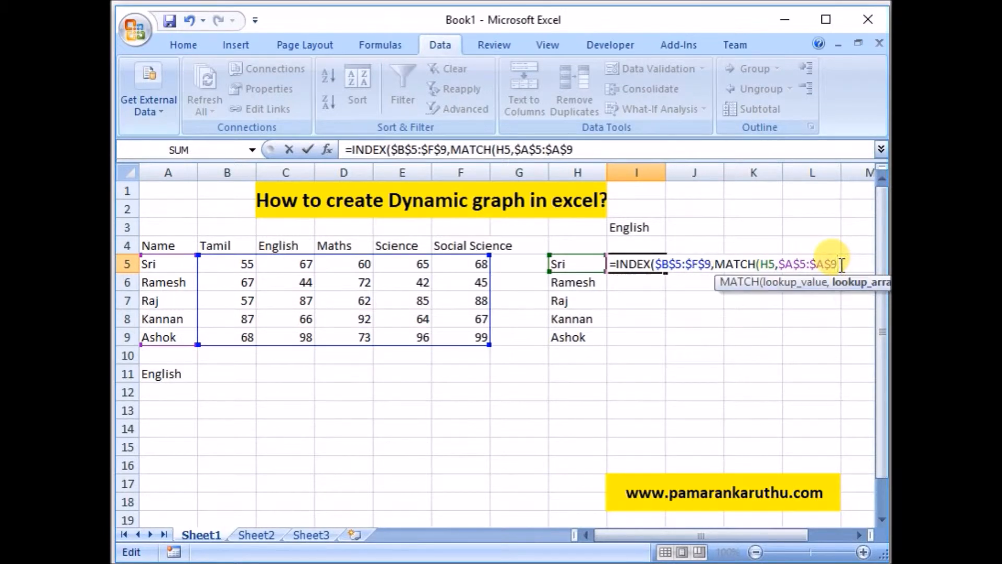
pyautogui.write(',0')
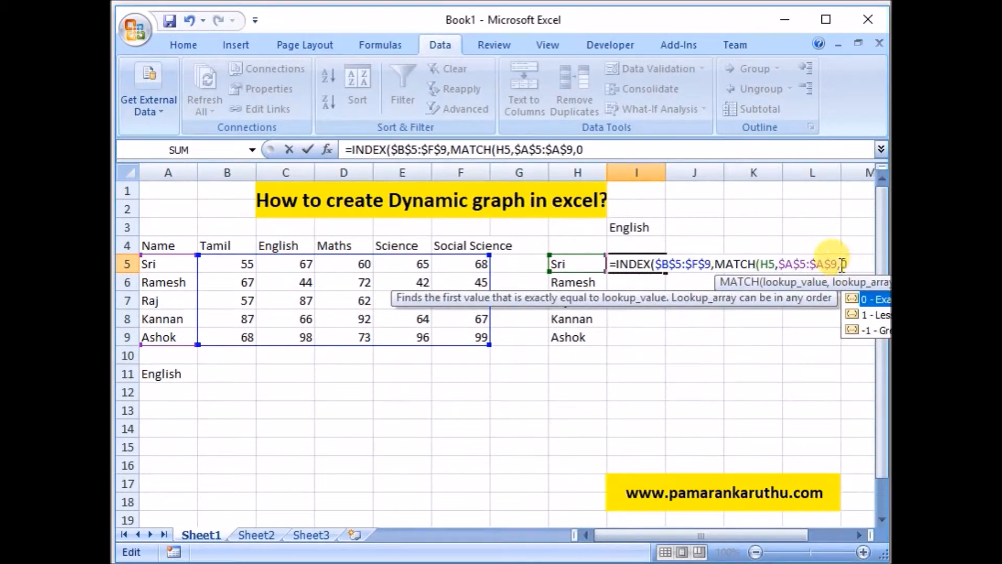
pyautogui.write('),')
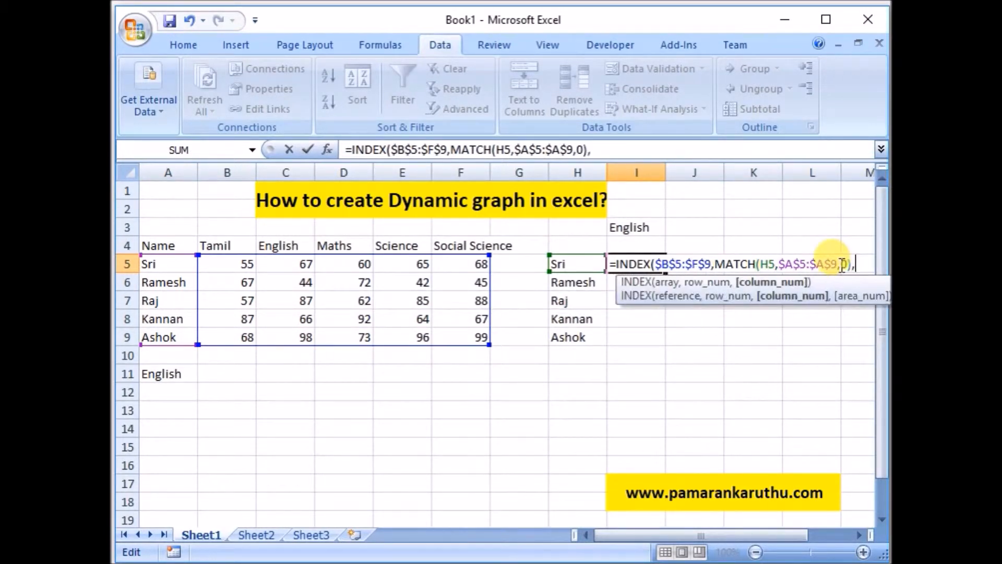
# Add a second MATCH function as the column number, with the absolute reference $I$3 as its lookup value.
pyautogui.write('ma')
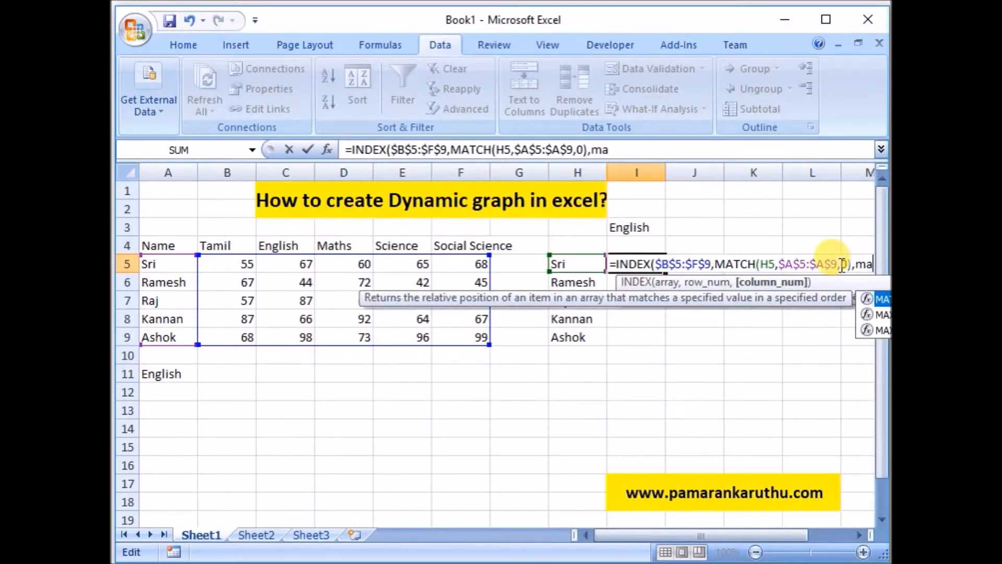
pyautogui.write('tc')
pyautogui.press('Tab')
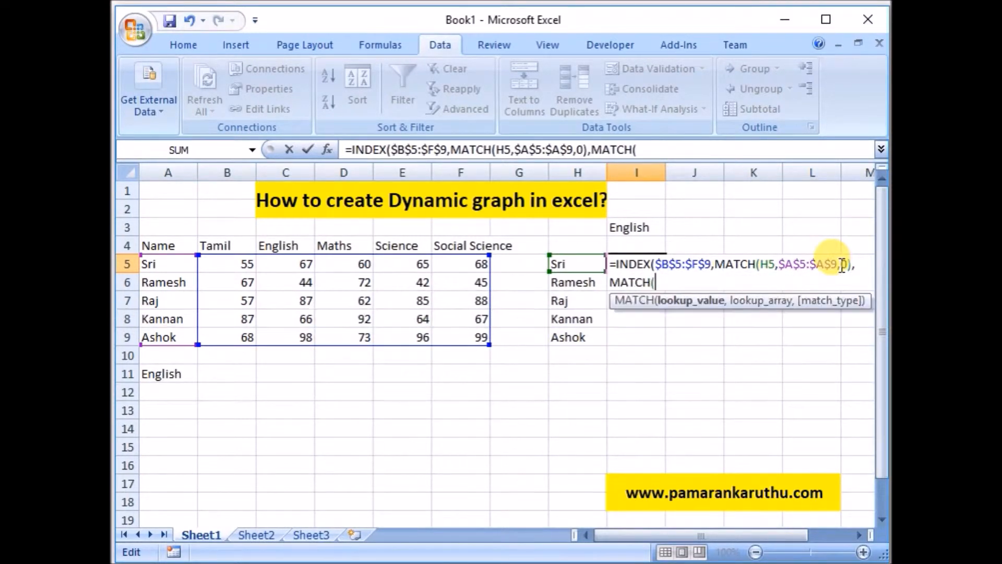
pyautogui.click(625, 226)
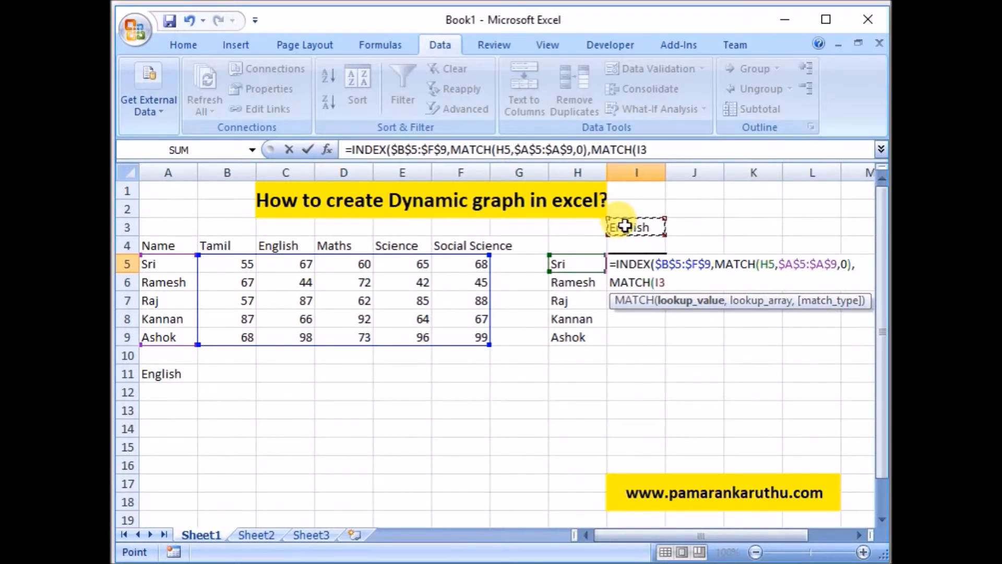
pyautogui.press('F4')
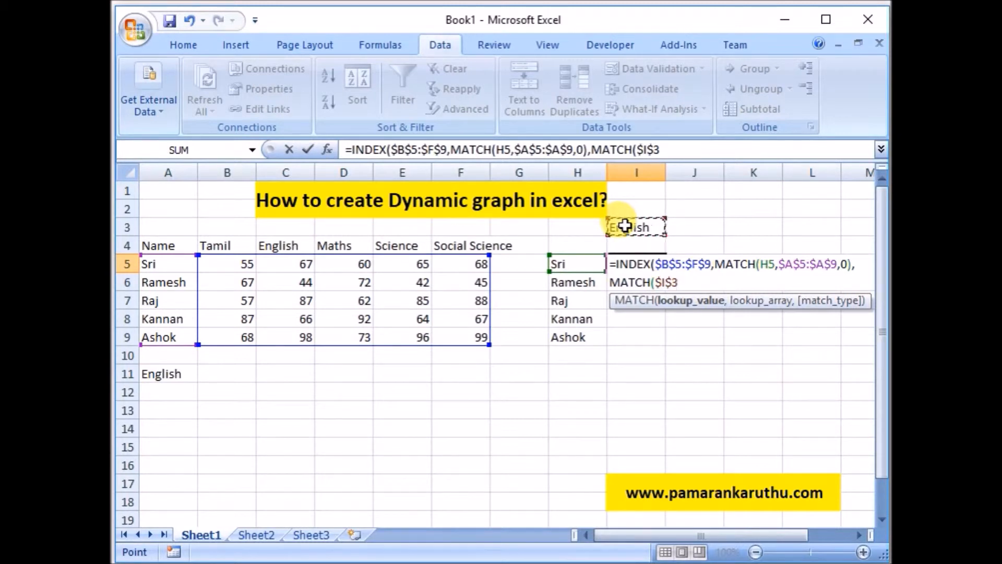
pyautogui.write(',')
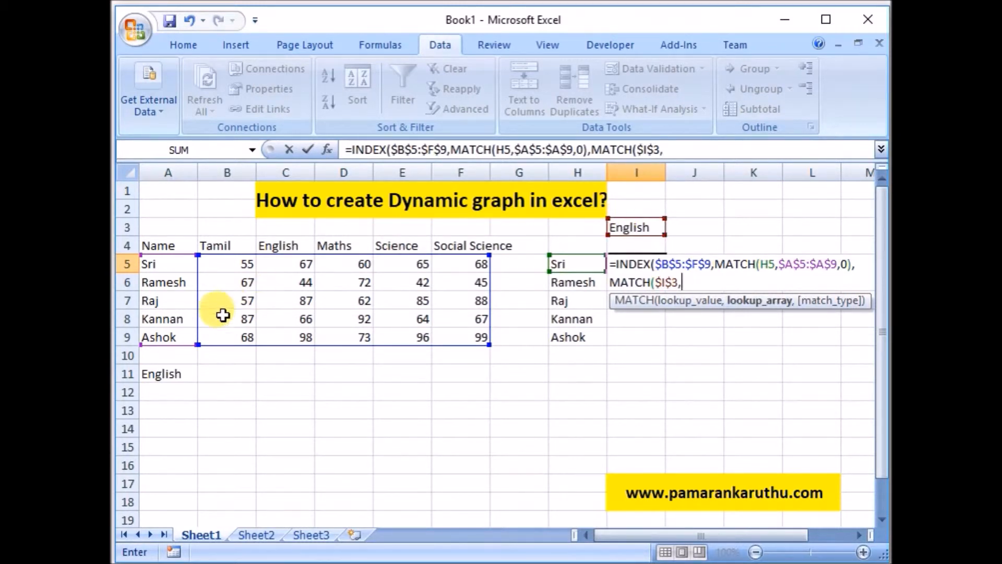
# Use the subject headings as the column MATCH's lookup array, made absolute as $B$4:$F$4.
pyautogui.moveTo(223, 247); pyautogui.dragTo(465, 251)
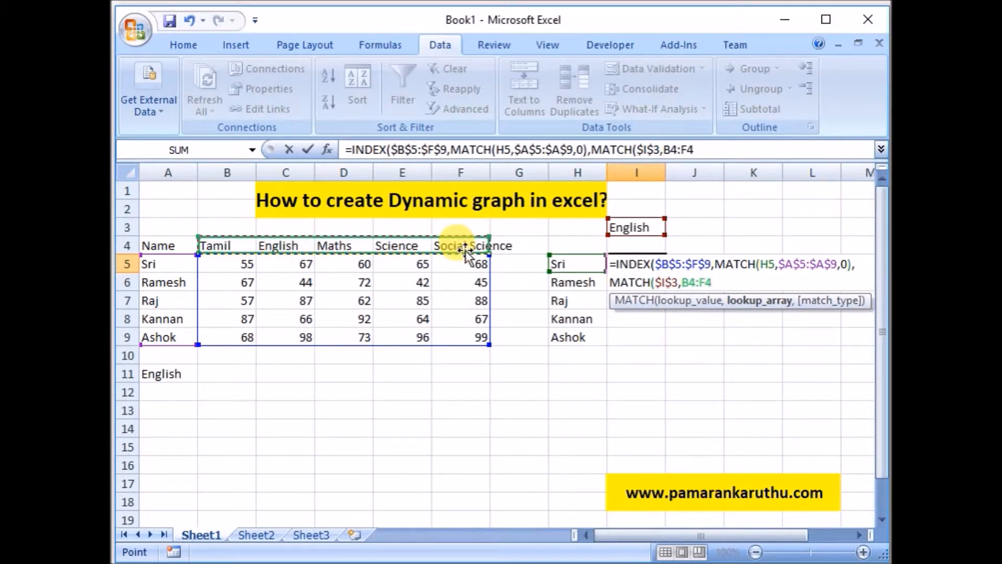
pyautogui.click(676, 284)
pyautogui.click(691, 282)
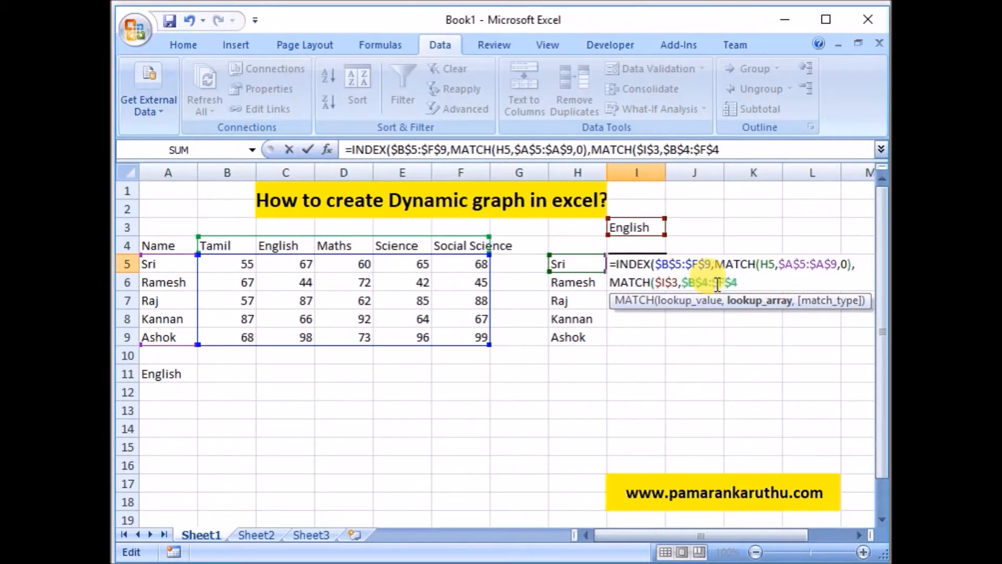
# Complete the I5 formula with match type 0 for the column MATCH and fill it down through I9.
pyautogui.write(',')
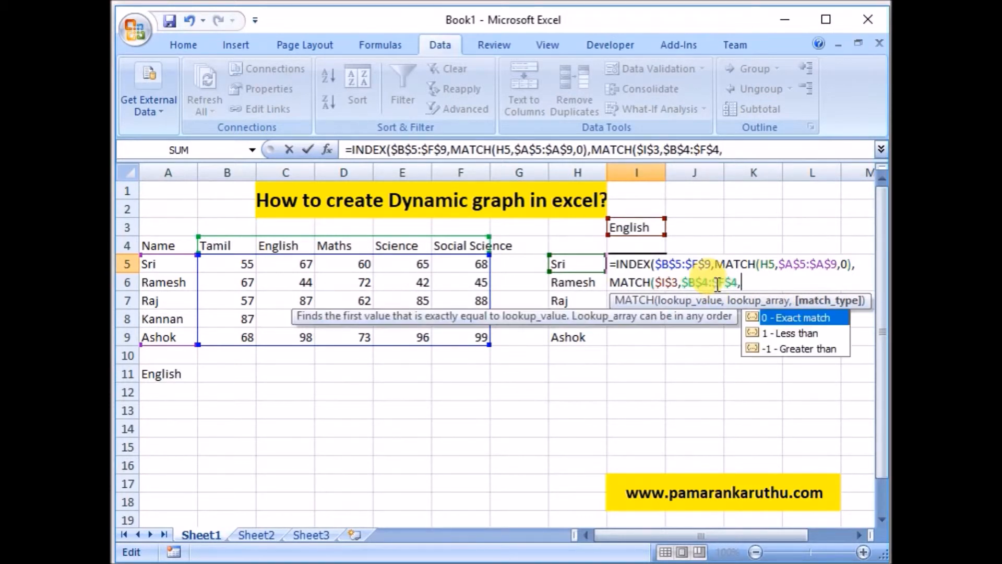
pyautogui.write('0))')
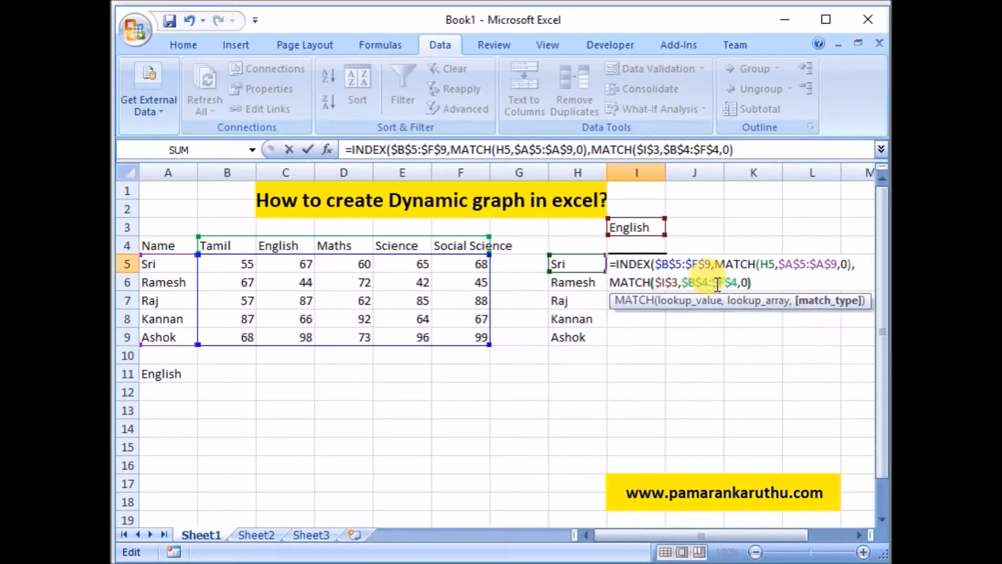
pyautogui.press('Return')
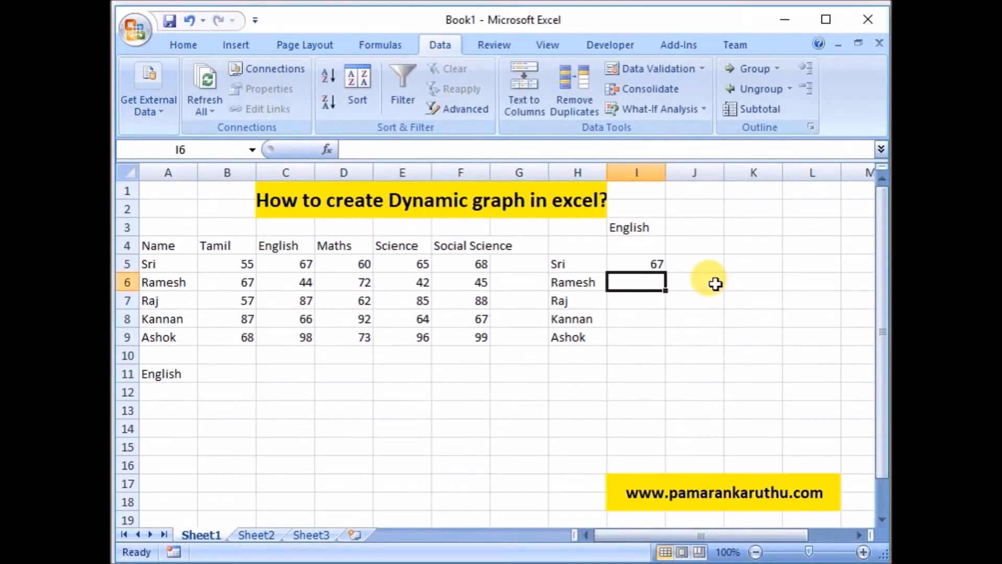
pyautogui.click(660, 265)
pyautogui.moveTo(664, 273); pyautogui.dragTo(658, 341)
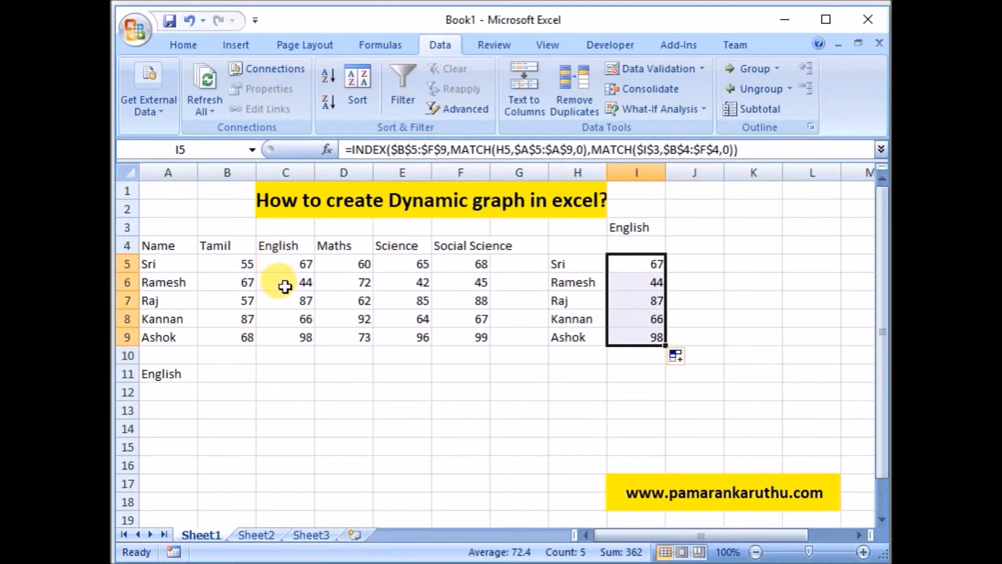
# Choose Maths from the subject list in A11 and compare the marks in I5:I9 with the Maths column.
pyautogui.click(637, 228)
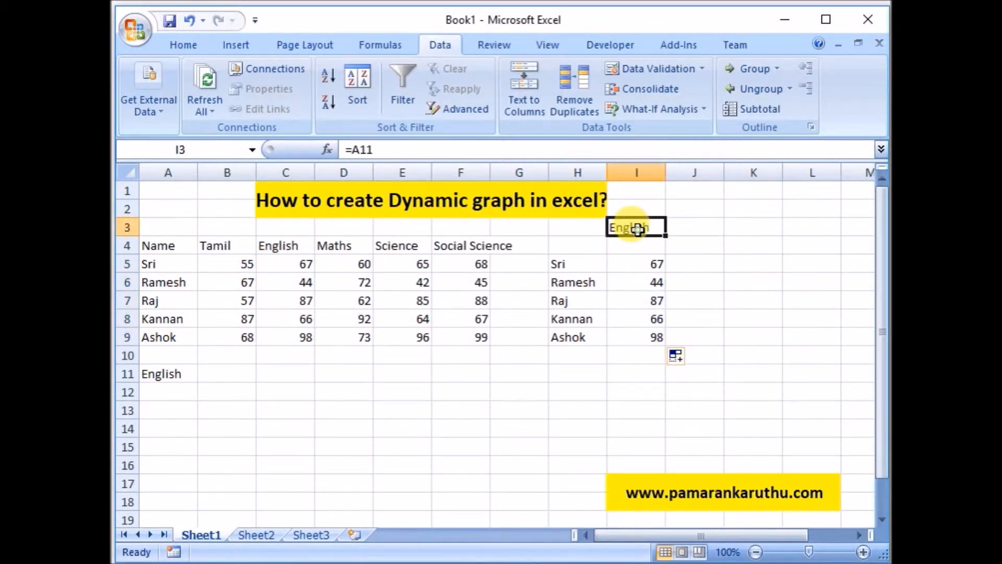
pyautogui.click(152, 373)
pyautogui.click(206, 374)
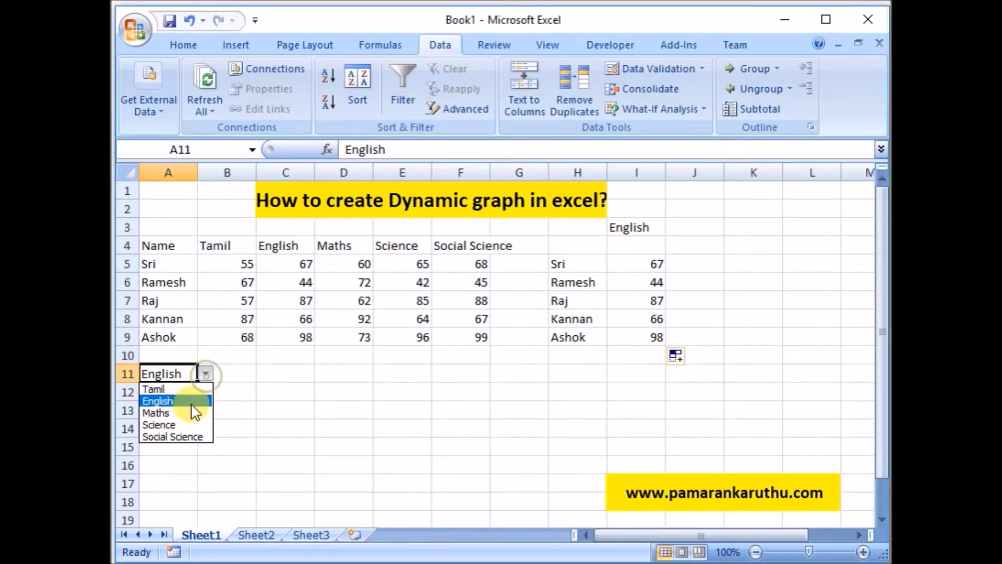
pyautogui.click(190, 411)
pyautogui.click(640, 226)
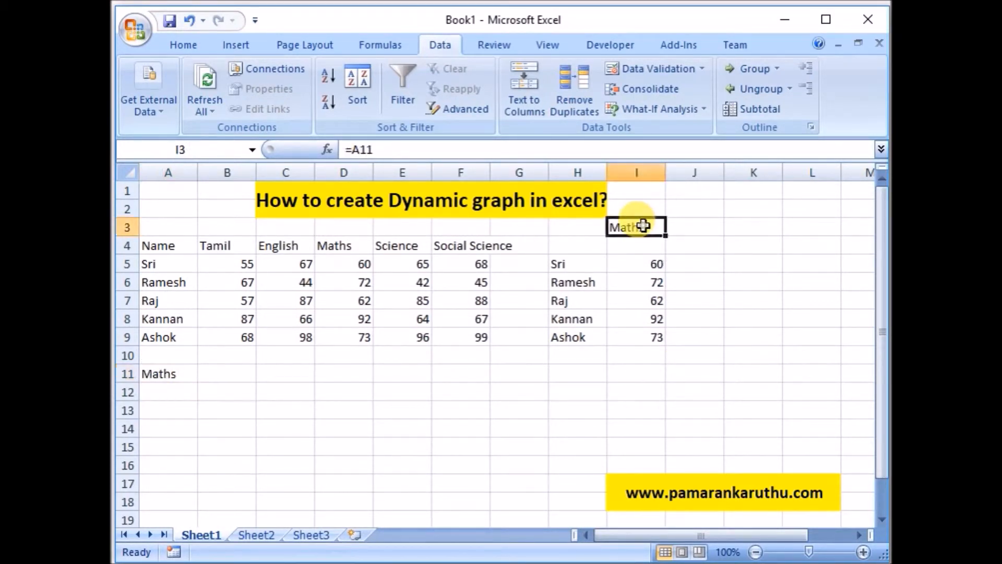
pyautogui.moveTo(650, 258); pyautogui.dragTo(646, 336)
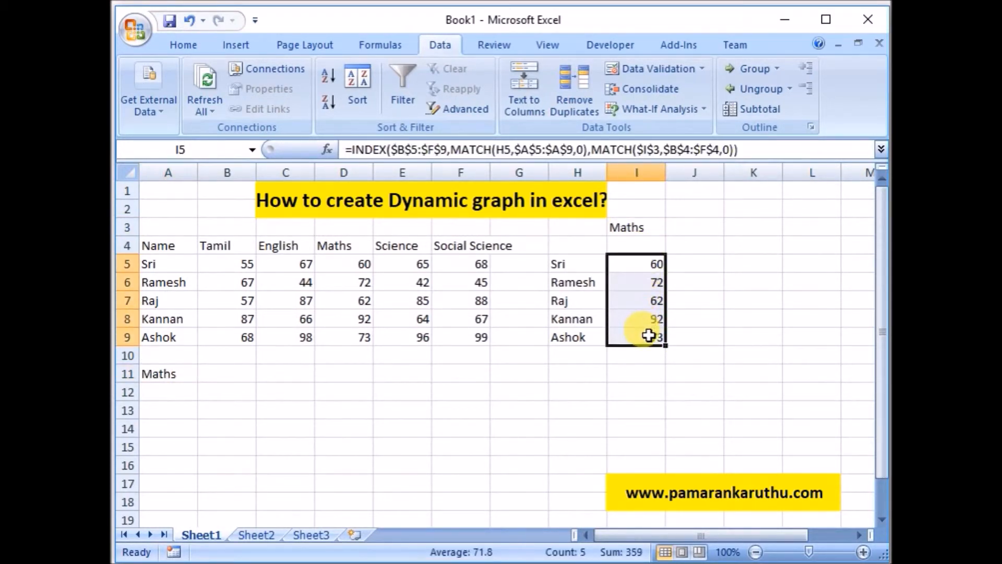
pyautogui.click(343, 267)
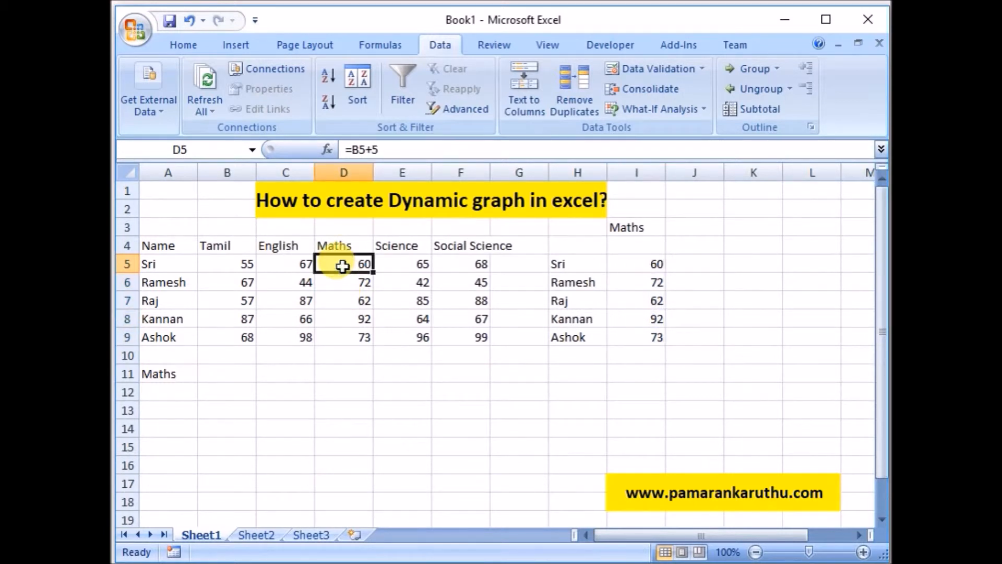
pyautogui.click(239, 374)
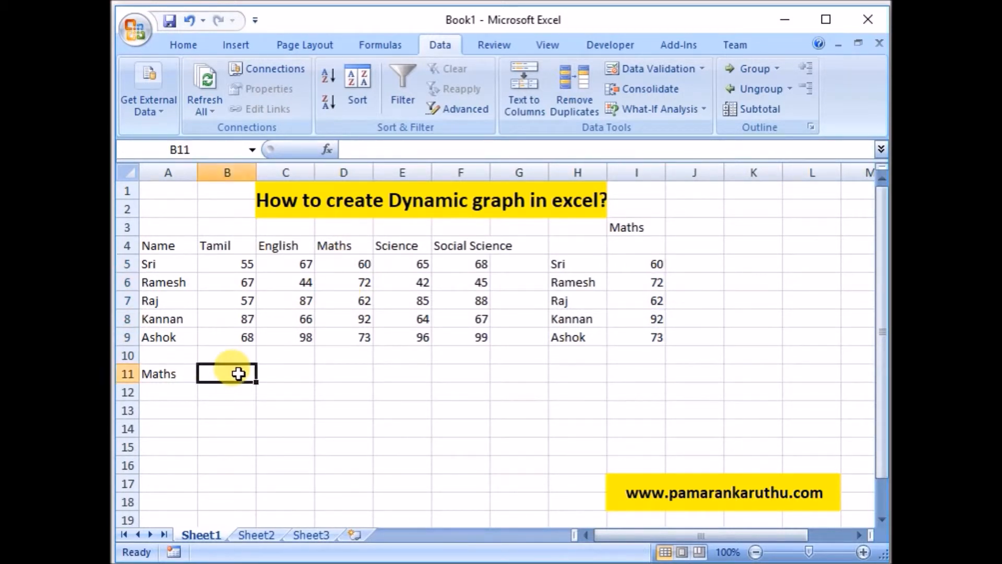
pyautogui.click(182, 394)
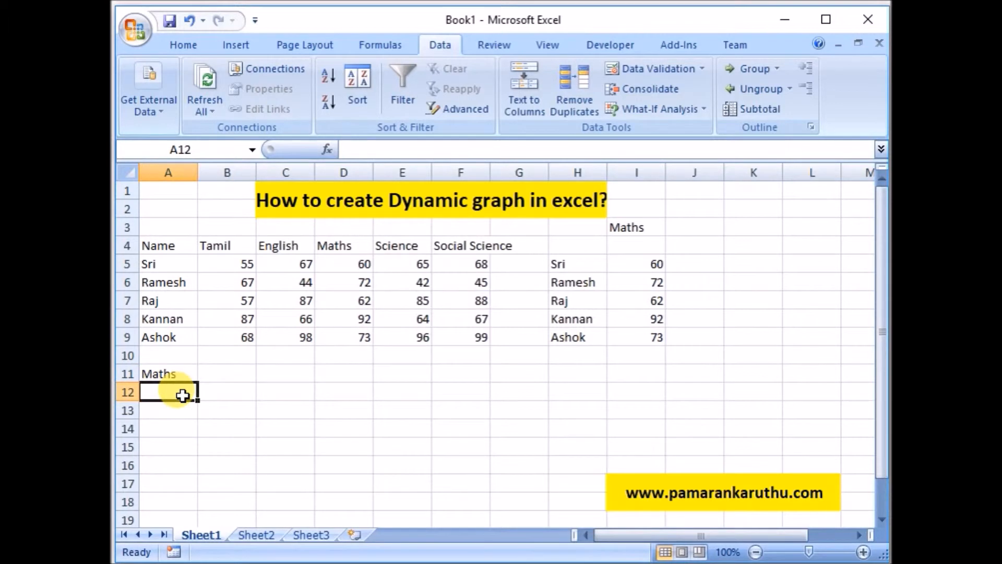
pyautogui.click(233, 399)
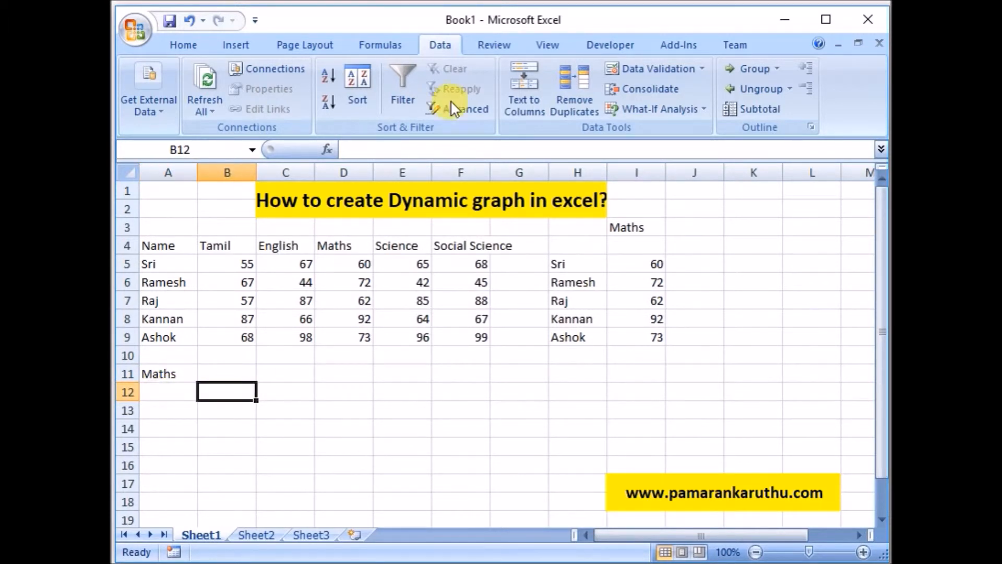
# Insert a 2-D clustered column chart from H5:I9 and place it, reduced in size, below the marks table beside A11.
pyautogui.moveTo(574, 268); pyautogui.dragTo(643, 337)
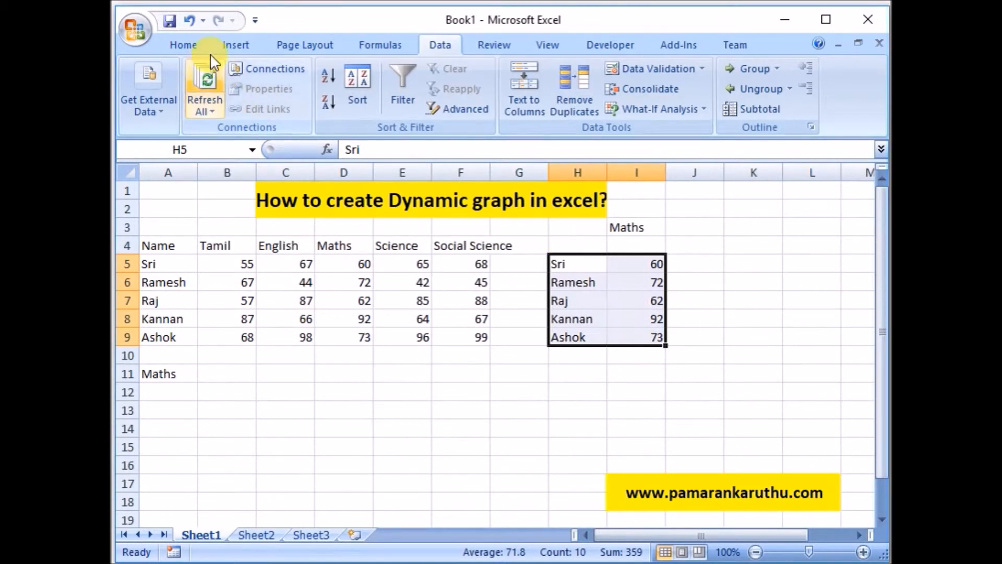
pyautogui.click(241, 40)
pyautogui.click(357, 94)
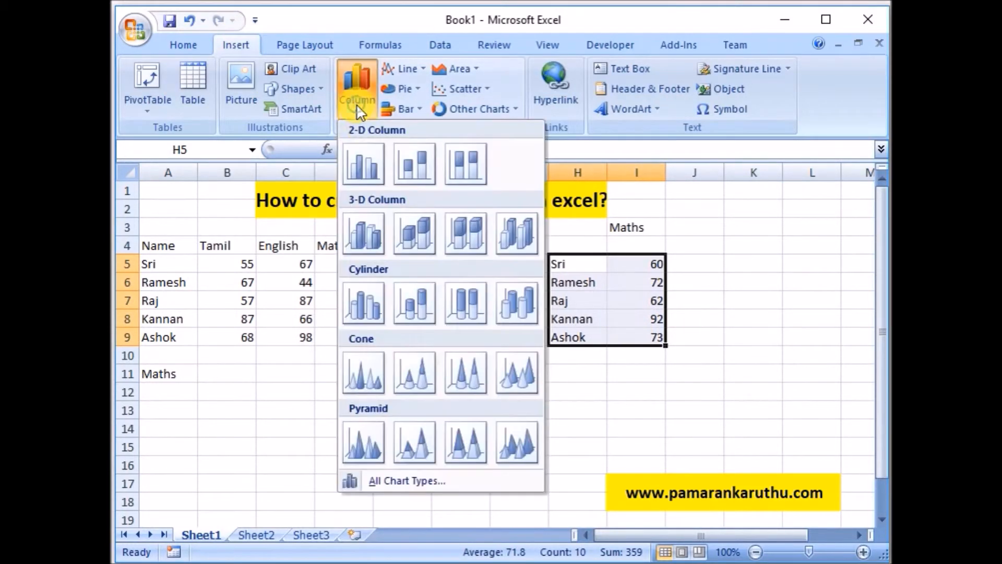
pyautogui.click(363, 157)
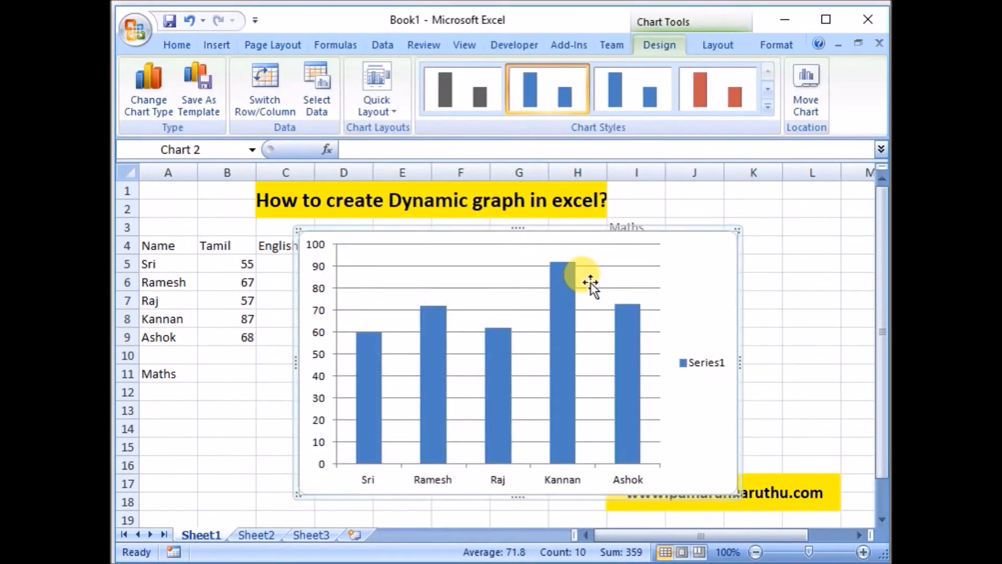
pyautogui.moveTo(736, 493); pyautogui.dragTo(641, 395)
pyautogui.moveTo(591, 252); pyautogui.dragTo(493, 381)
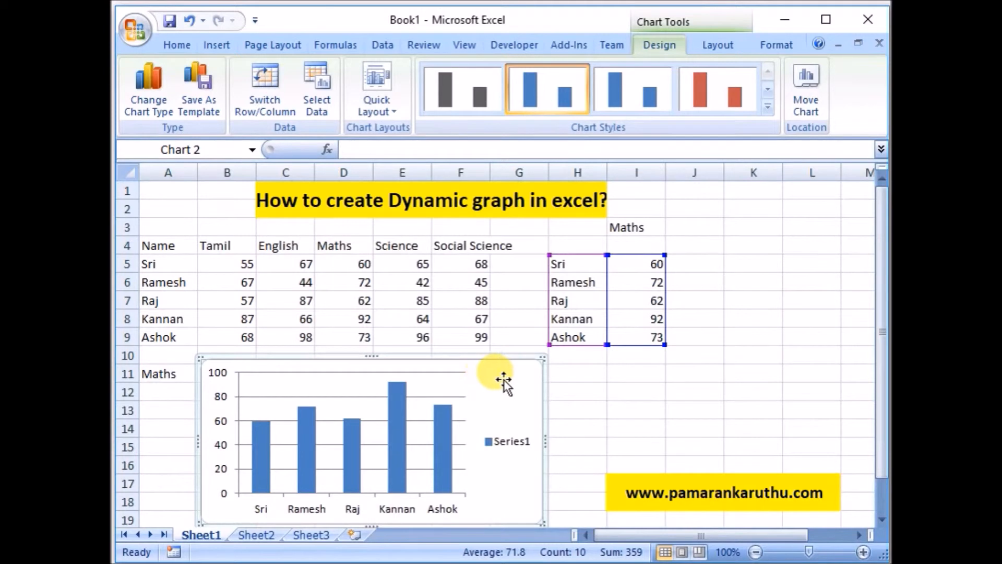
# Test the chart by switching the subject in A11 to Science and back to Maths.
pyautogui.click(181, 371)
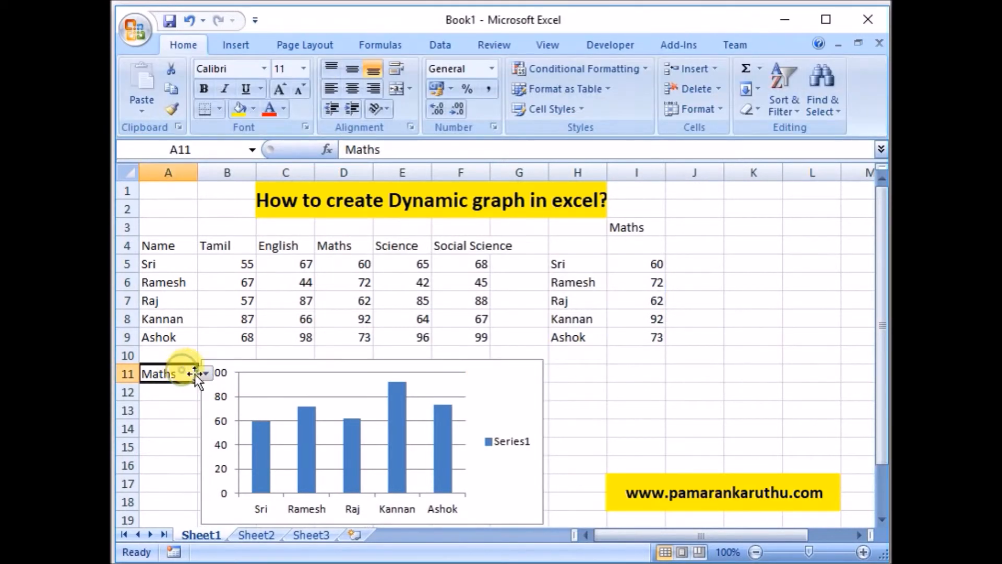
pyautogui.click(205, 373)
pyautogui.click(176, 424)
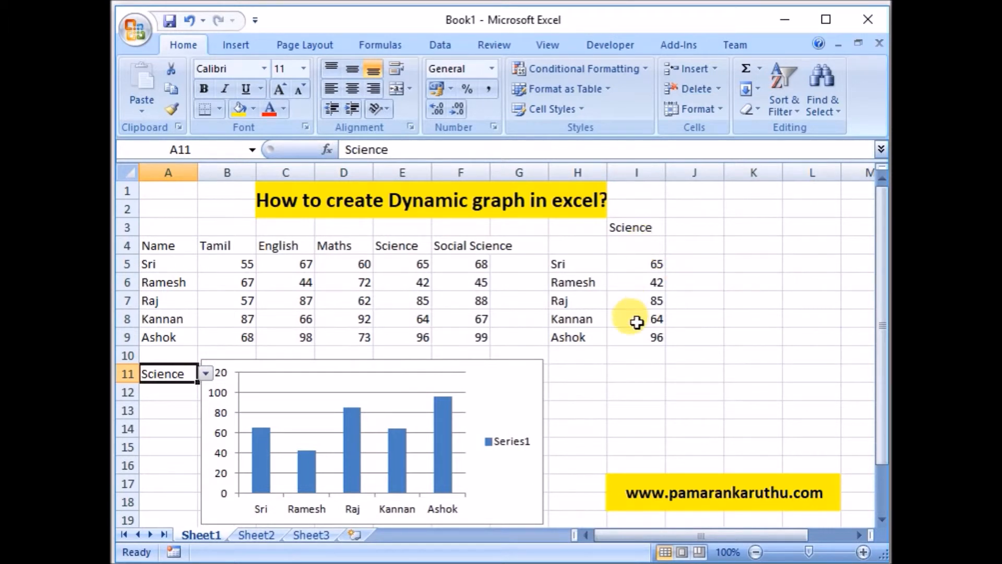
pyautogui.click(207, 373)
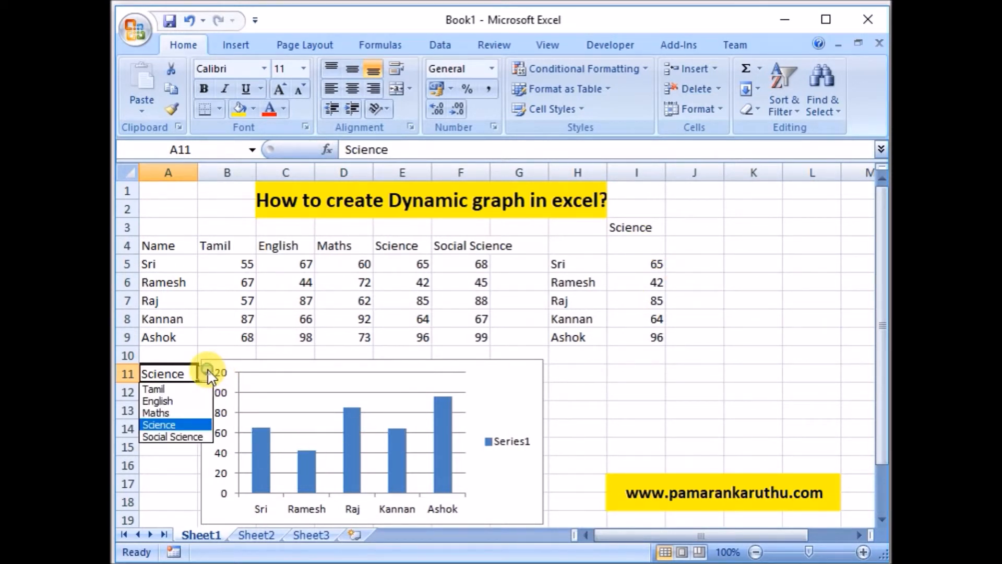
pyautogui.click(162, 412)
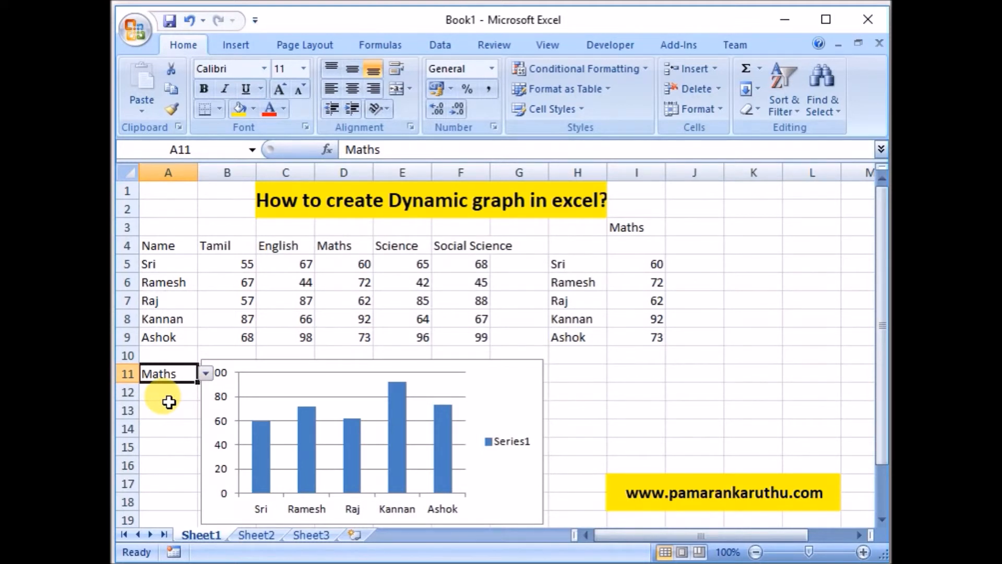
# Select the chart and set the subject in A11 to Science.
pyautogui.click(528, 368)
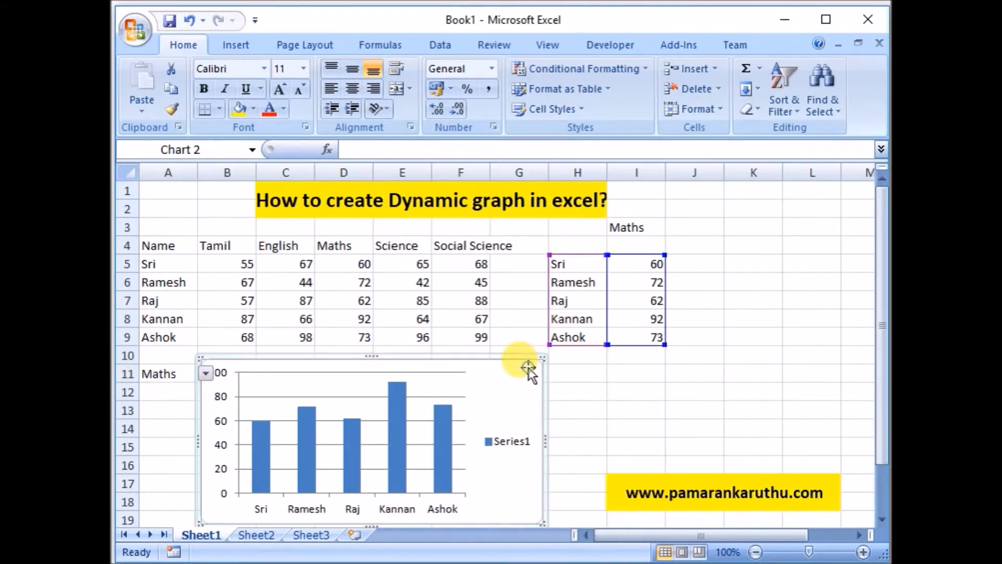
pyautogui.click(204, 373)
pyautogui.click(170, 424)
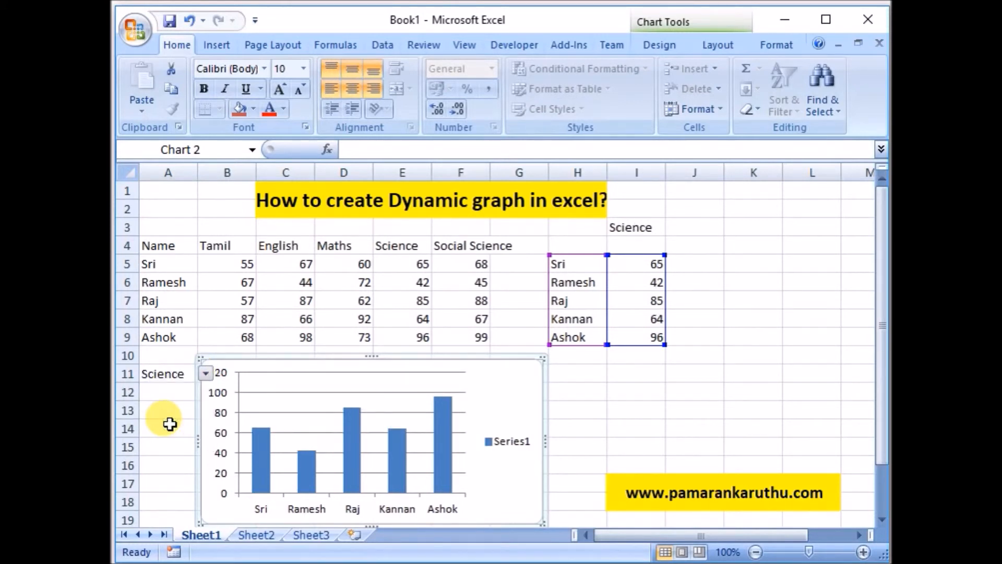